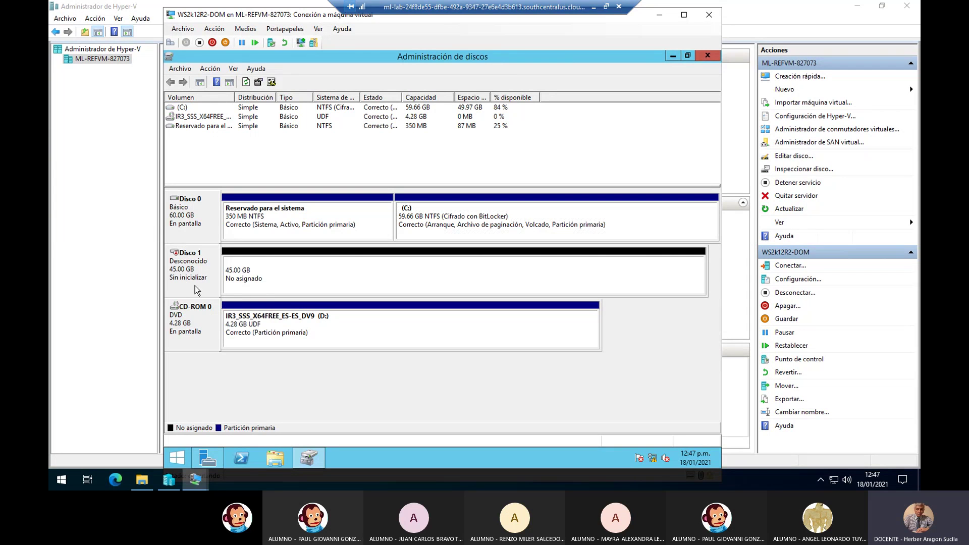
# Initialize Disco 1 with the MBR partition style
pyautogui.rightClick(184, 283)
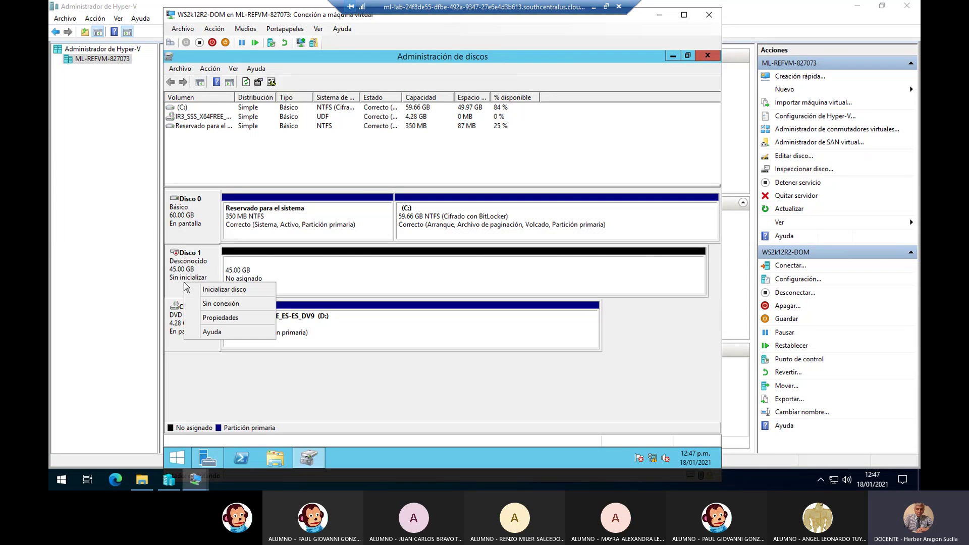
pyautogui.click(227, 291)
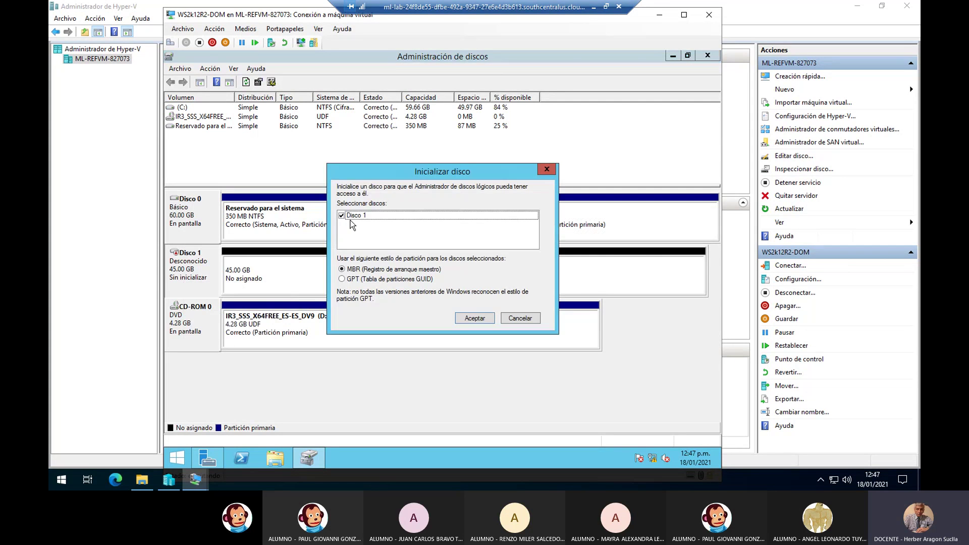
pyautogui.click(491, 322)
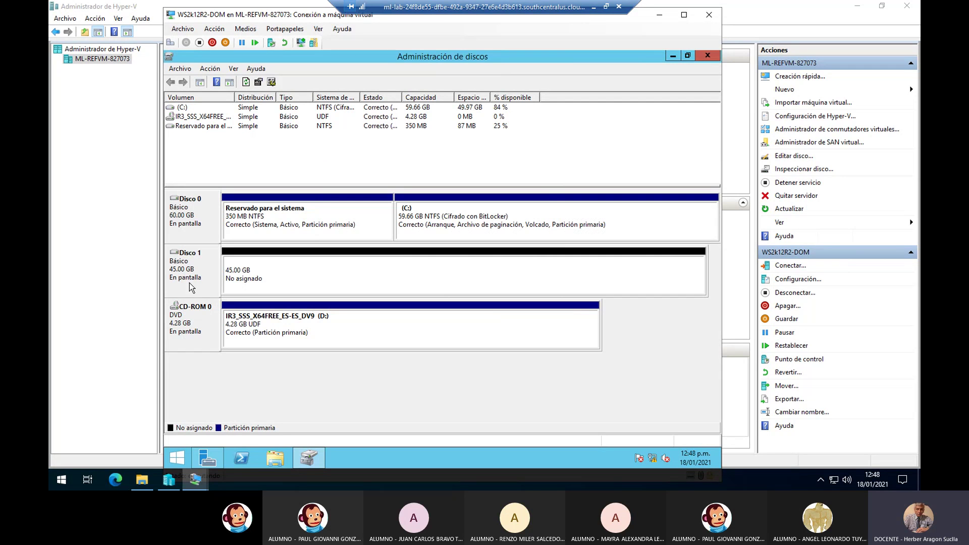
# Set up a new simple volume of 15000 MB in Disco 1's unallocated space with drive letter K
pyautogui.rightClick(356, 279)
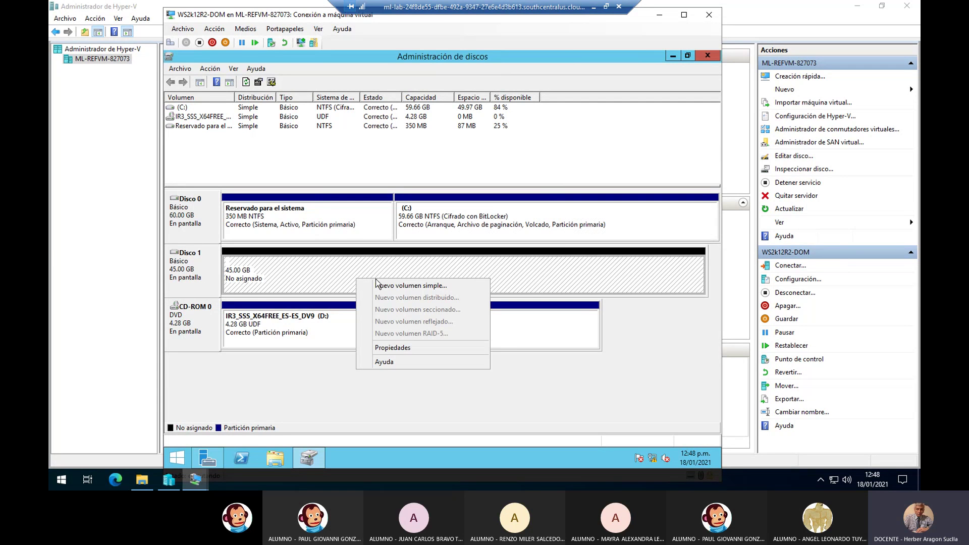
pyautogui.click(467, 287)
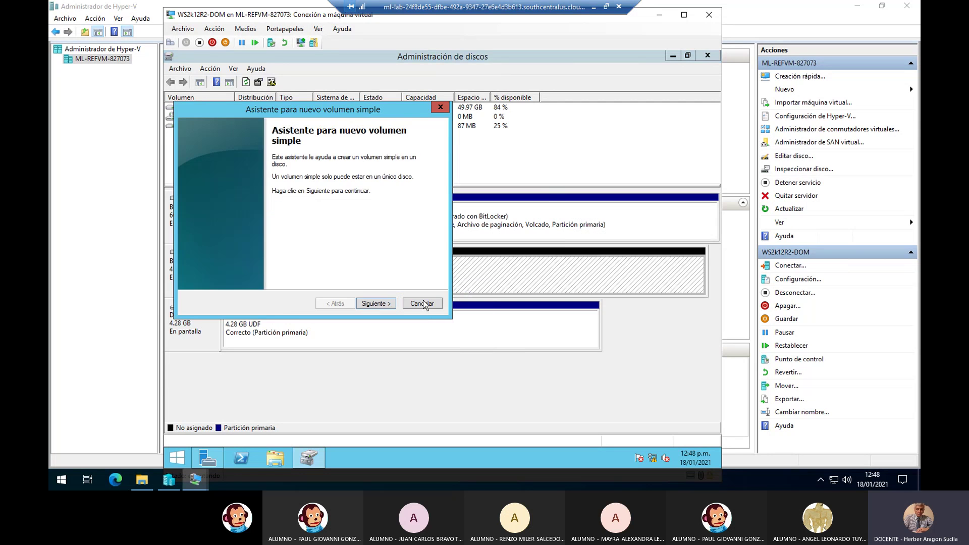
pyautogui.click(375, 303)
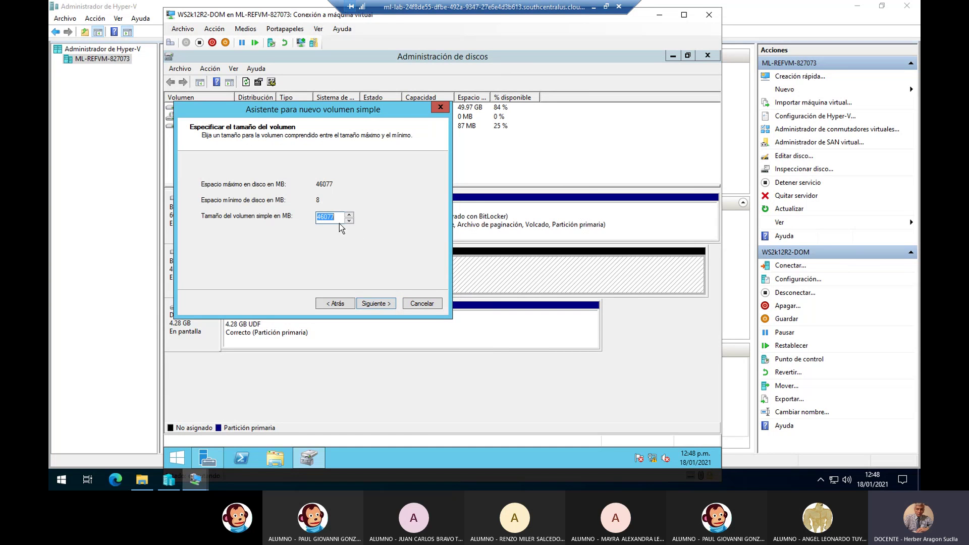
pyautogui.write('1')
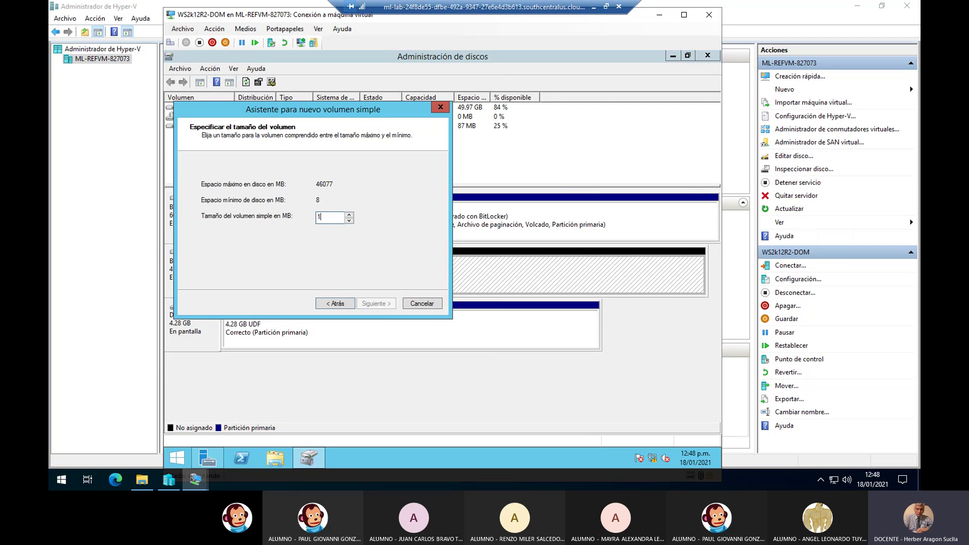
pyautogui.write('5000')
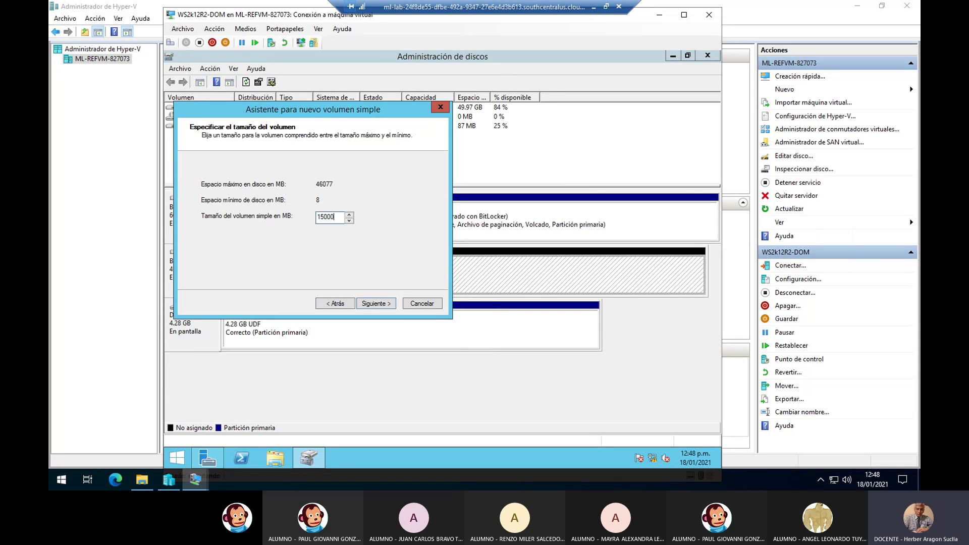
pyautogui.click(381, 304)
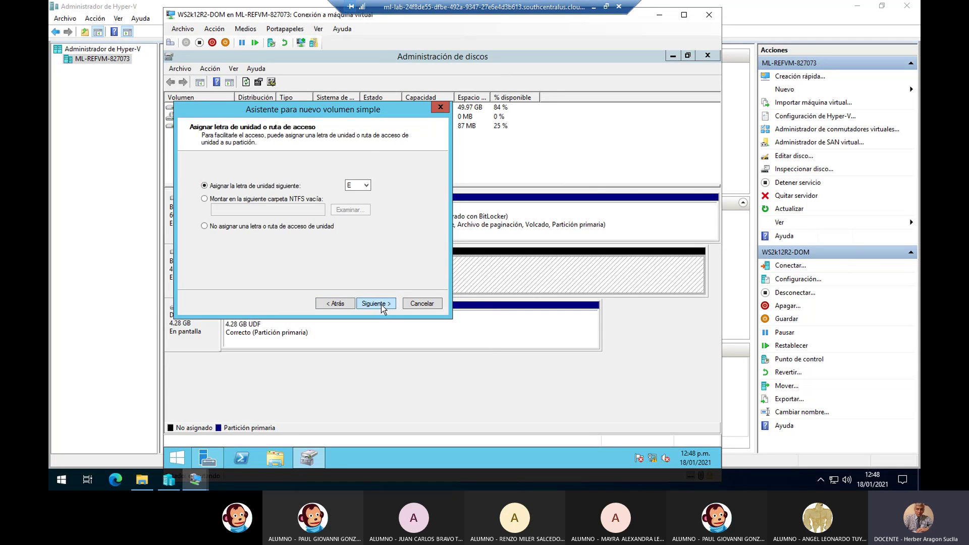
pyautogui.click(366, 186)
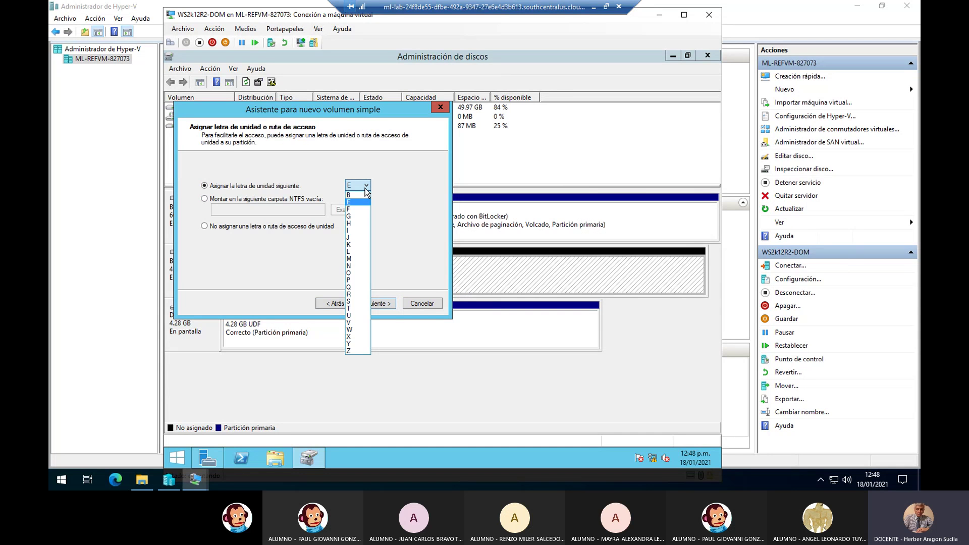
pyautogui.click(358, 245)
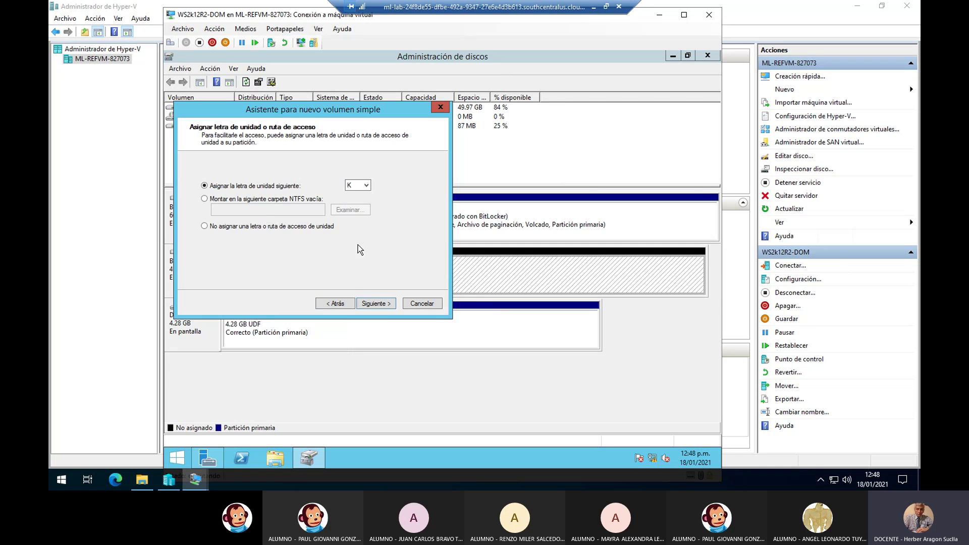
pyautogui.click(376, 304)
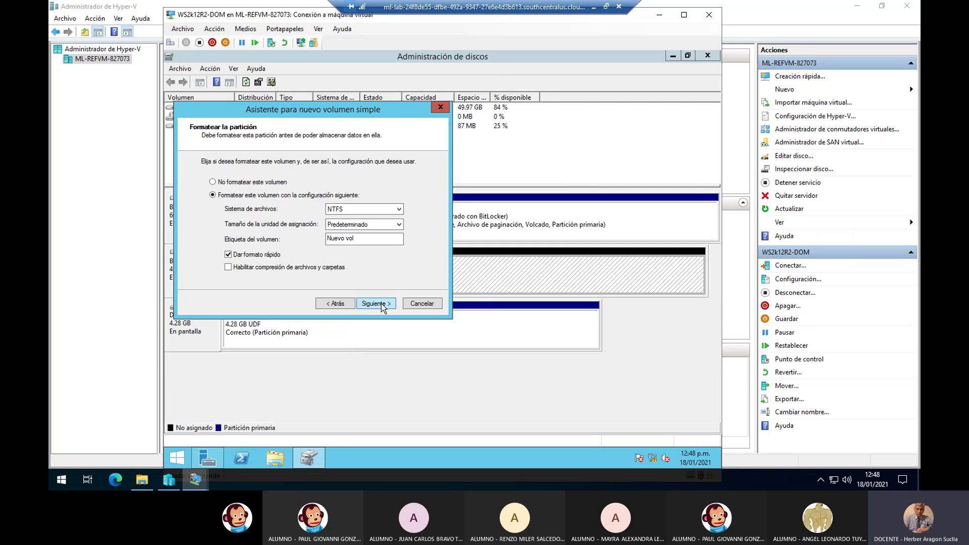
# Label the new volume DATOS, keeping the NTFS quick format, and finish creating it
pyautogui.click(365, 241)
pyautogui.press('BackSpace')
pyautogui.press('BackSpace')
pyautogui.press('BackSpace')
pyautogui.press('BackSpace')
pyautogui.press('BackSpace')
pyautogui.press('BackSpace')
pyautogui.press('BackSpace')
pyautogui.press('BackSpace')
pyautogui.press('BackSpace')
pyautogui.write('DATOS')
pyautogui.click(380, 305)
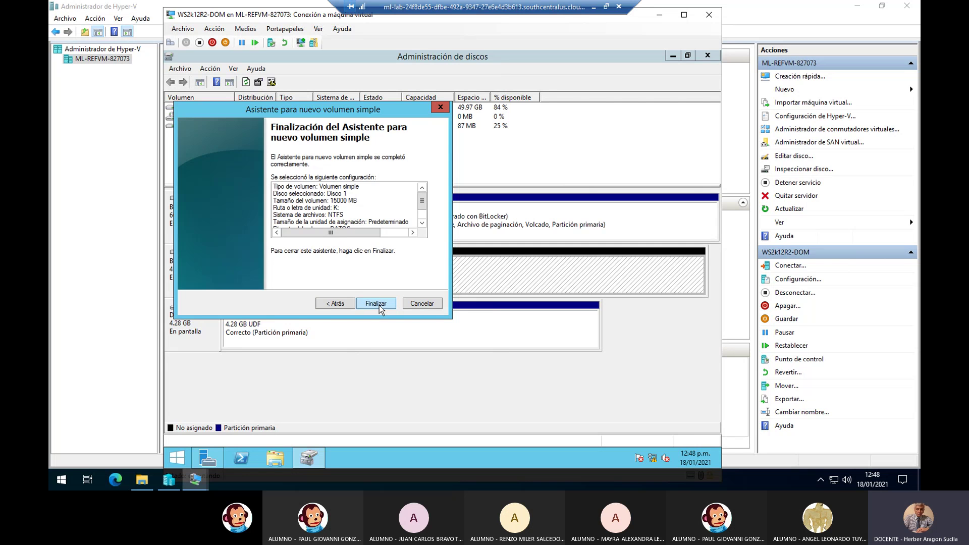
pyautogui.click(379, 304)
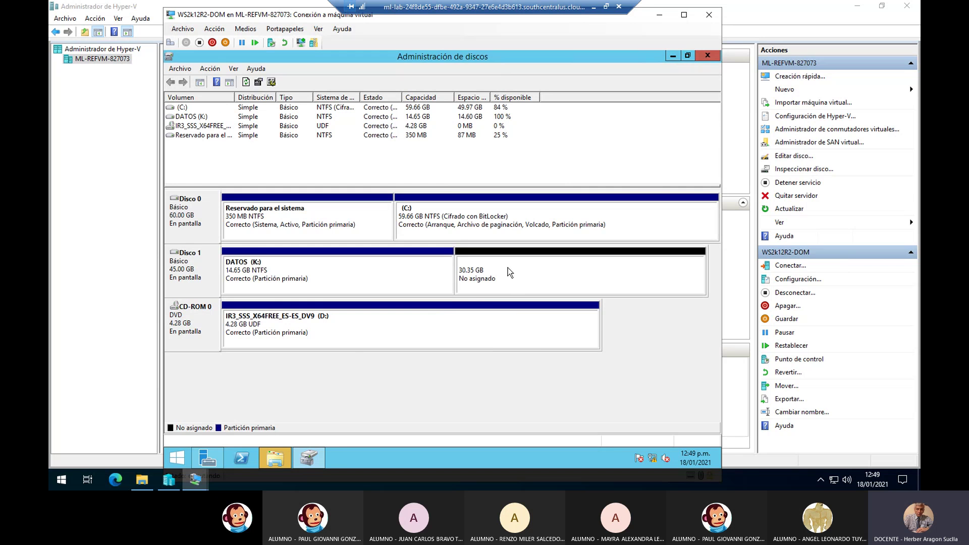
# Set up a second simple volume in Disco 1's remaining unallocated space, using the full 31077 MB and drive letter P
pyautogui.rightClick(523, 275)
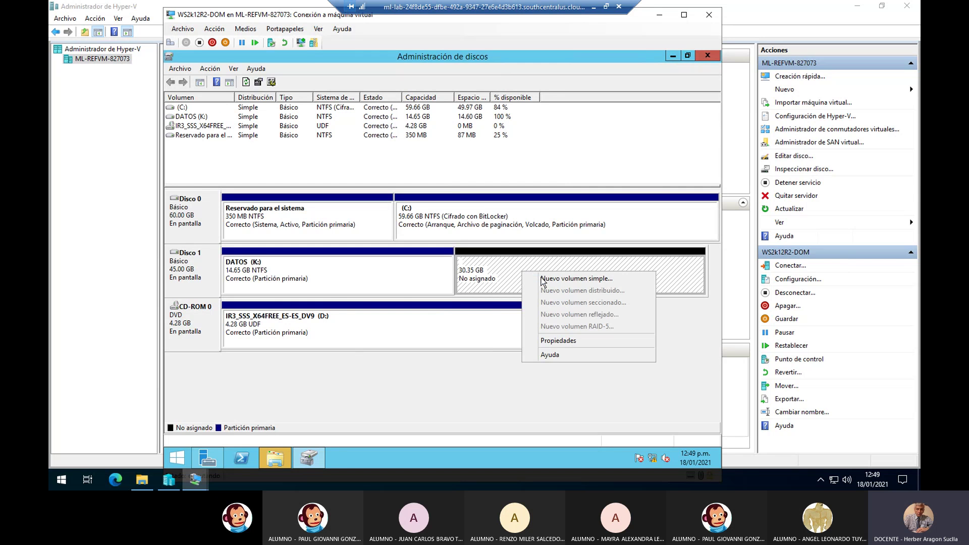
pyautogui.click(546, 279)
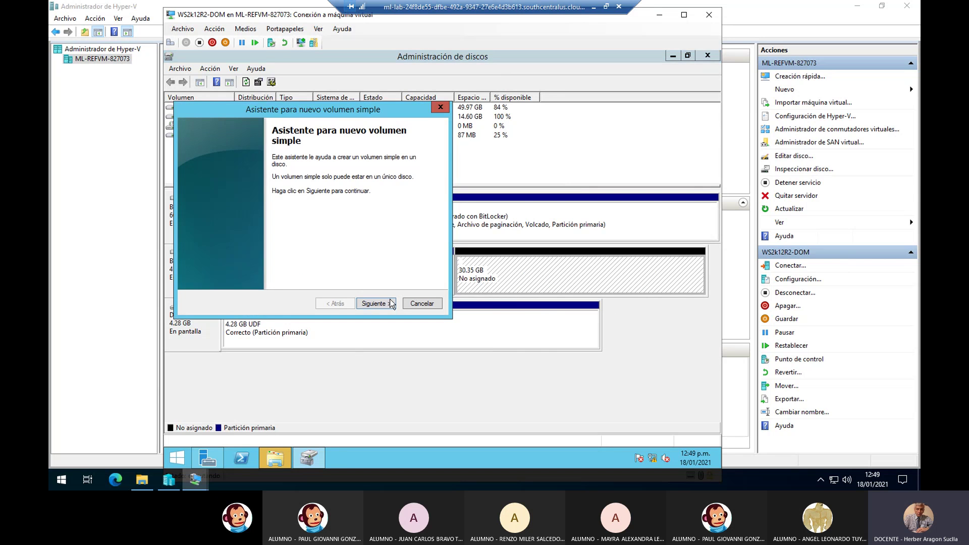
pyautogui.click(387, 304)
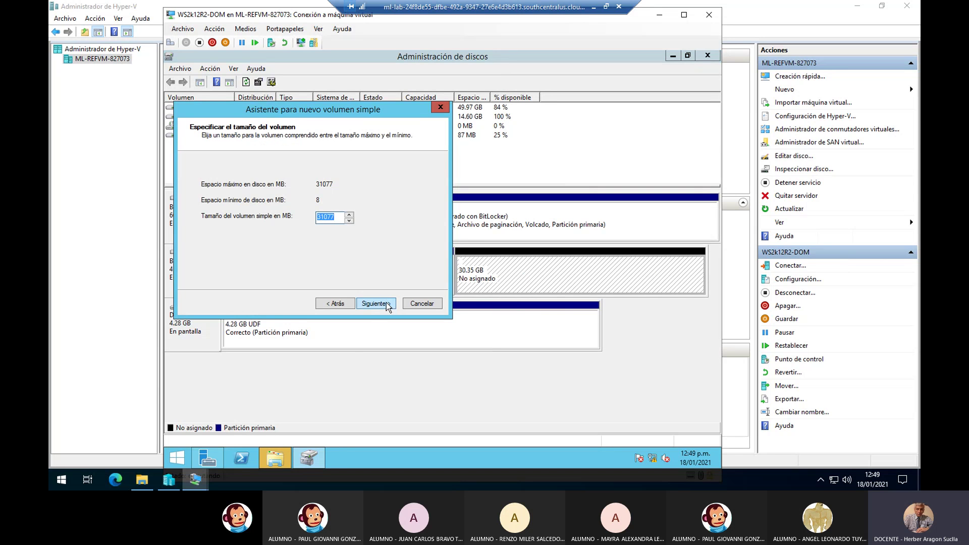
pyautogui.click(386, 303)
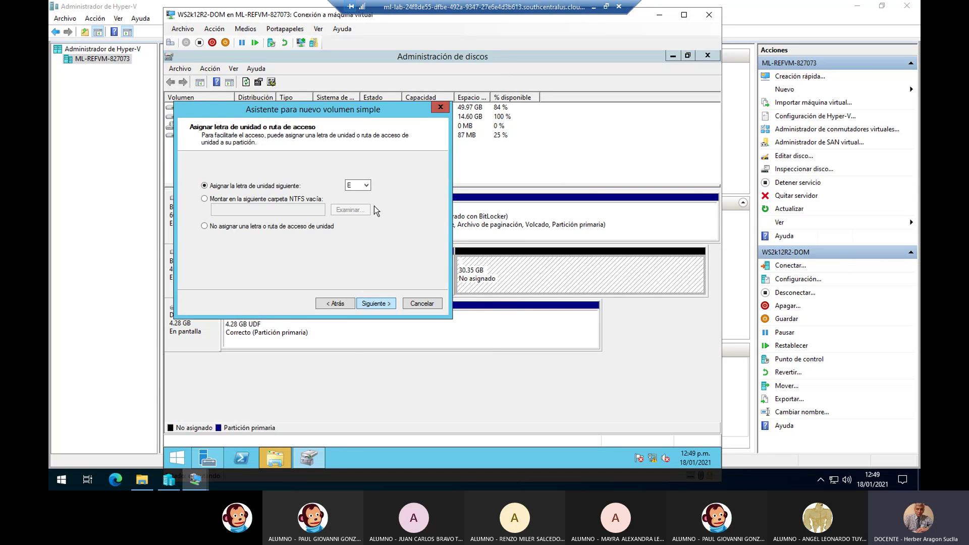
pyautogui.click(366, 186)
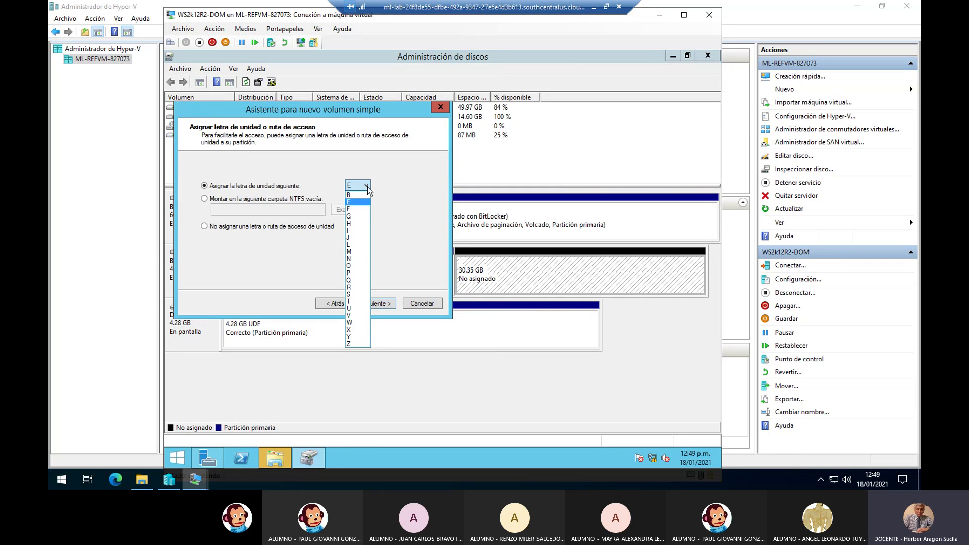
pyautogui.click(354, 273)
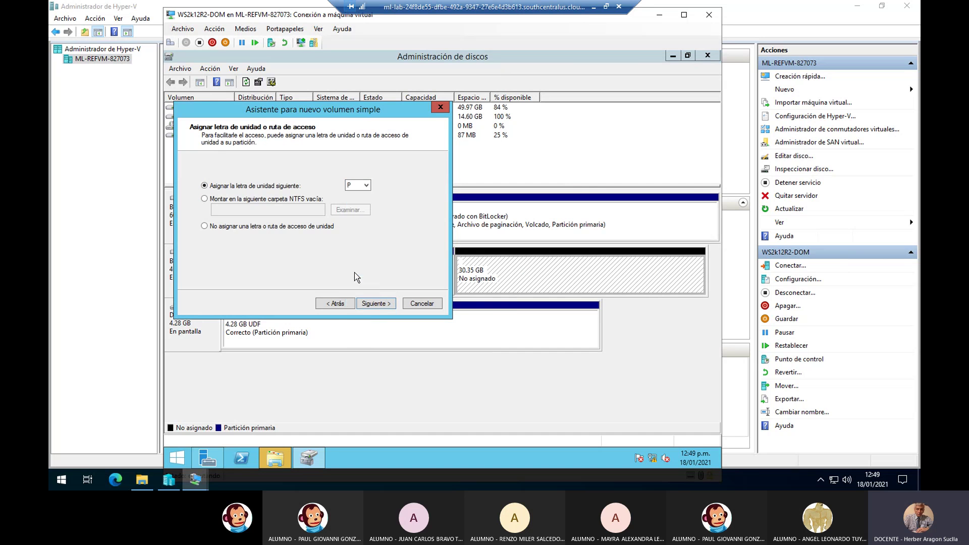
pyautogui.click(377, 308)
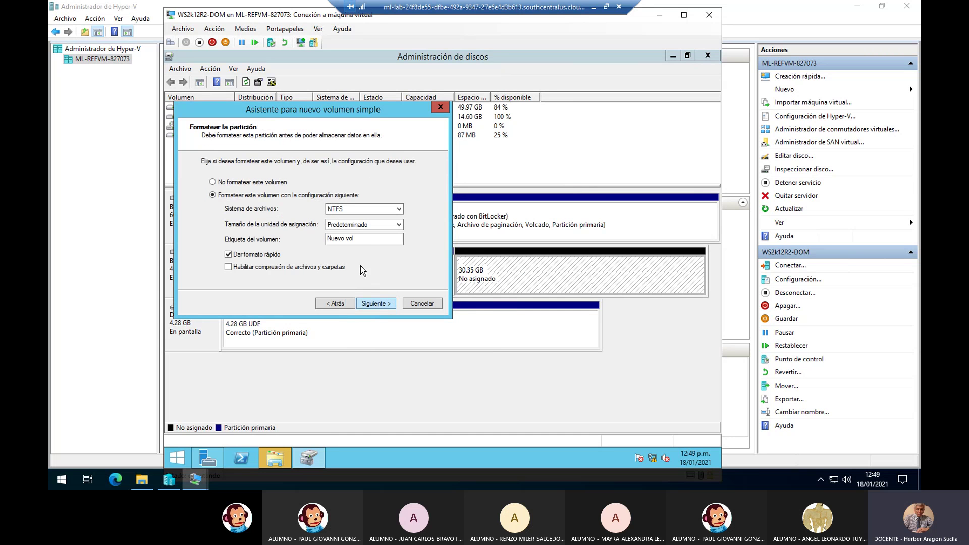
# Label the second volume BACKUP1, keeping the NTFS quick format, and finish creating it
pyautogui.click(366, 241)
pyautogui.press('BackSpace')
pyautogui.press('BackSpace')
pyautogui.press('BackSpace')
pyautogui.press('BackSpace')
pyautogui.press('BackSpace')
pyautogui.press('BackSpace')
pyautogui.press('BackSpace')
pyautogui.press('BackSpace')
pyautogui.press('BackSpace')
pyautogui.write('BACKUP1')
pyautogui.click(375, 303)
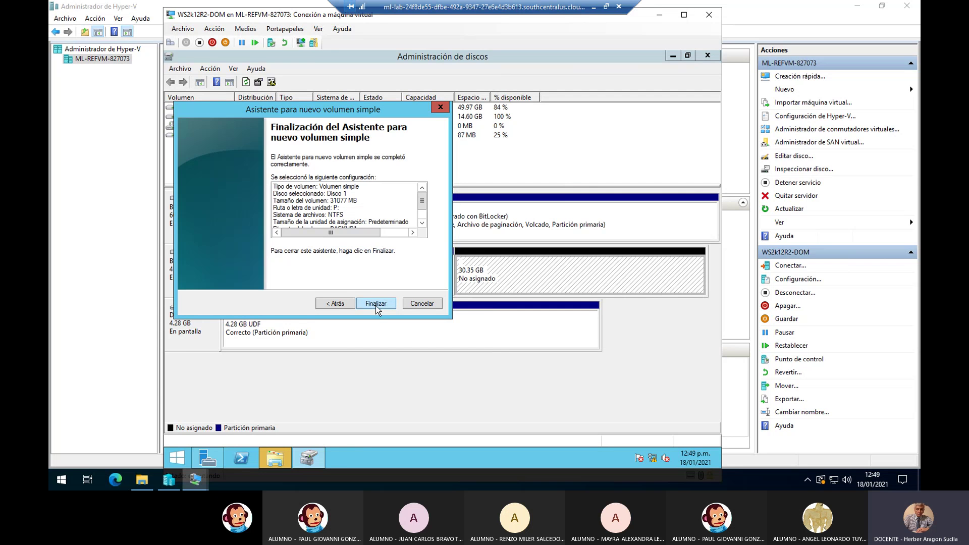
pyautogui.click(376, 304)
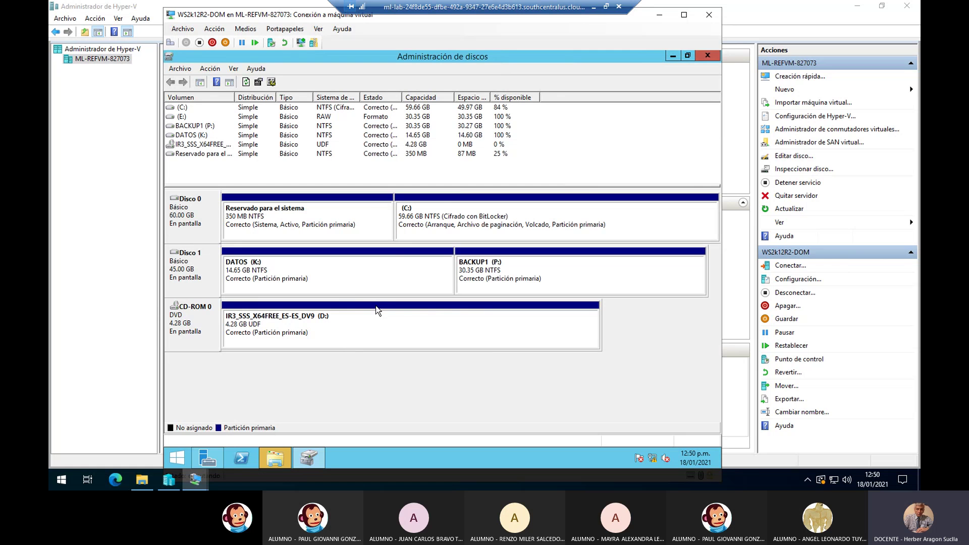
# Explore the DATOS (K:) volume, create a folder named Datos in it and open that folder
pyautogui.rightClick(337, 273)
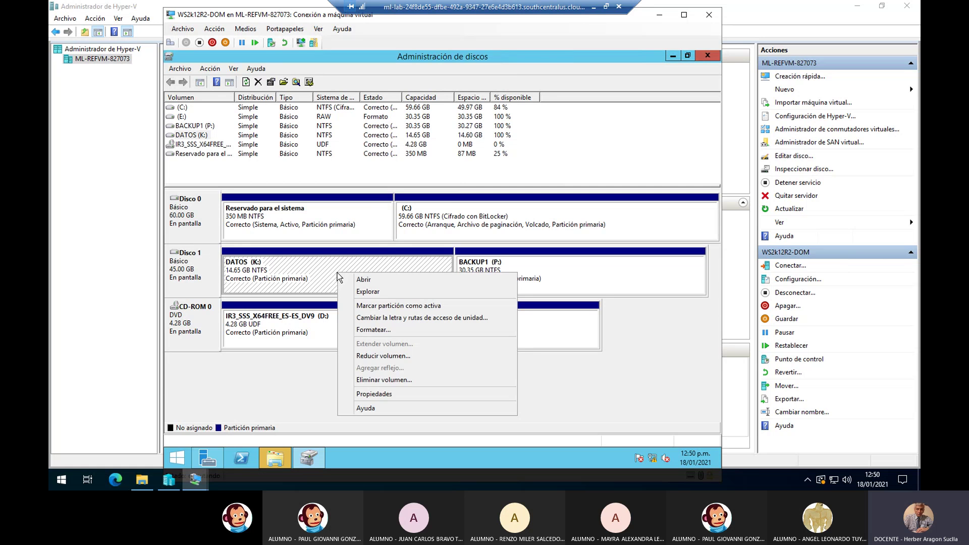
pyautogui.click(395, 296)
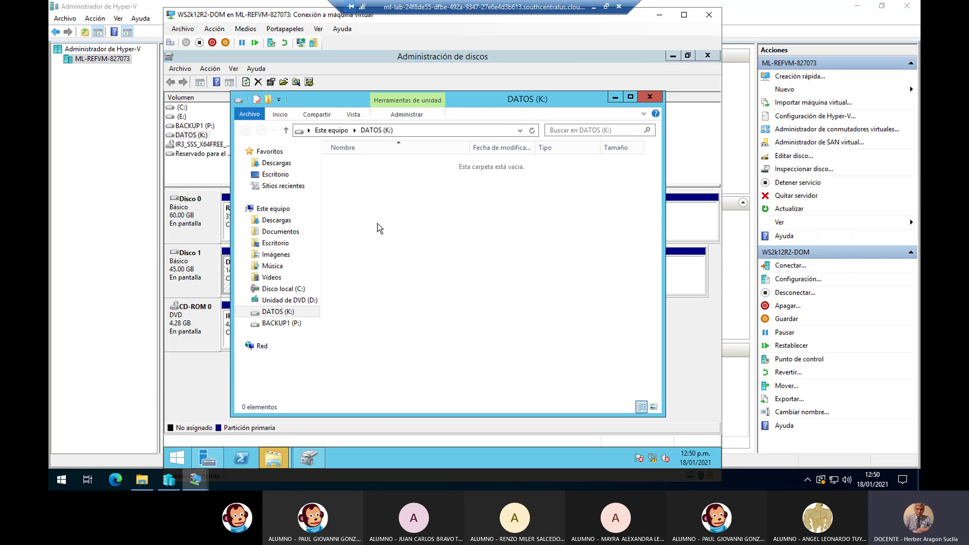
pyautogui.rightClick(378, 228)
pyautogui.moveTo(439, 337)
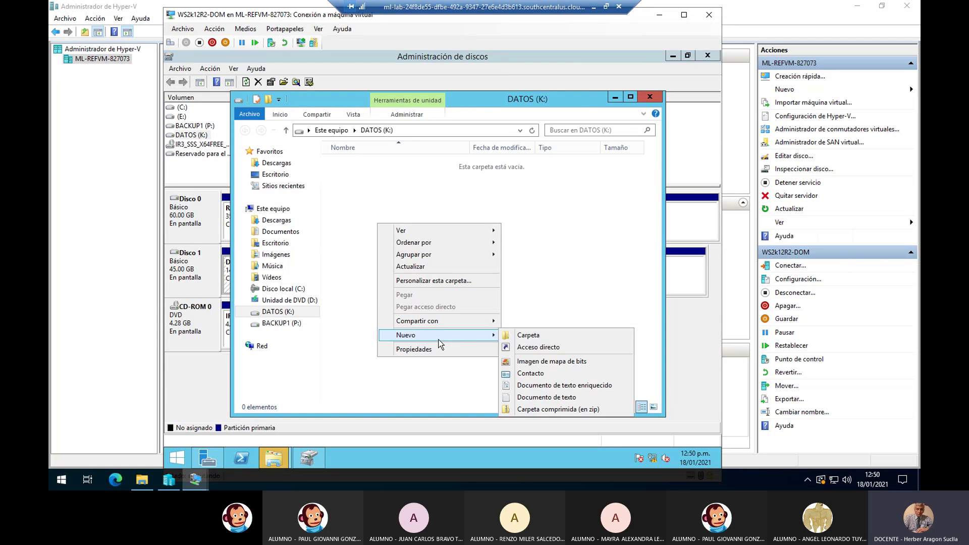
pyautogui.click(528, 336)
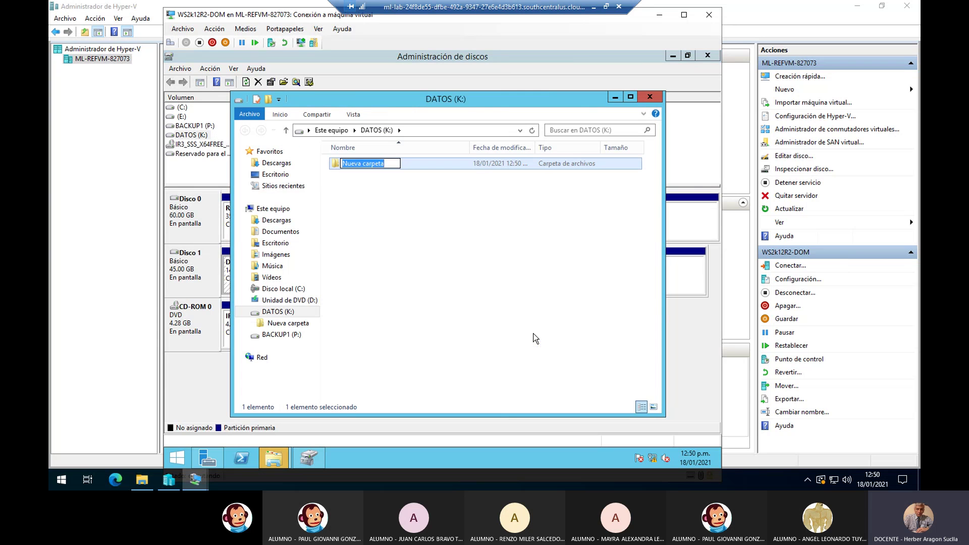
pyautogui.write('Datos')
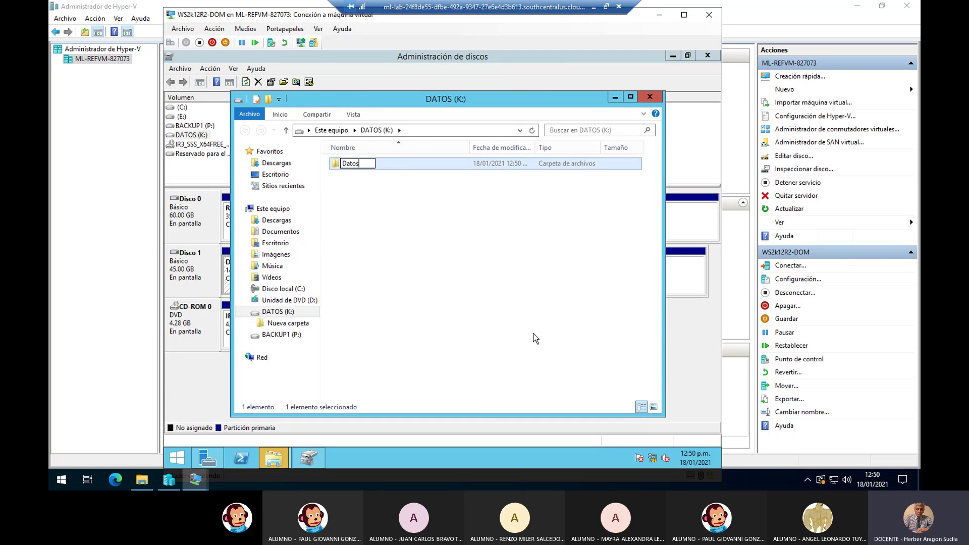
pyautogui.press('Return')
pyautogui.press('Return')
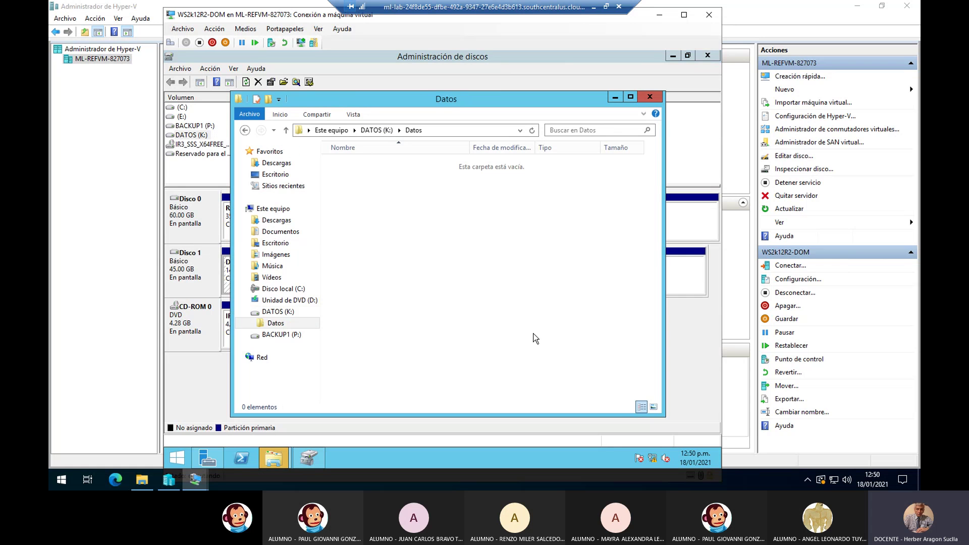
# Create a text document named "Datos de prueba" in the Datos folder and open it
pyautogui.rightClick(403, 208)
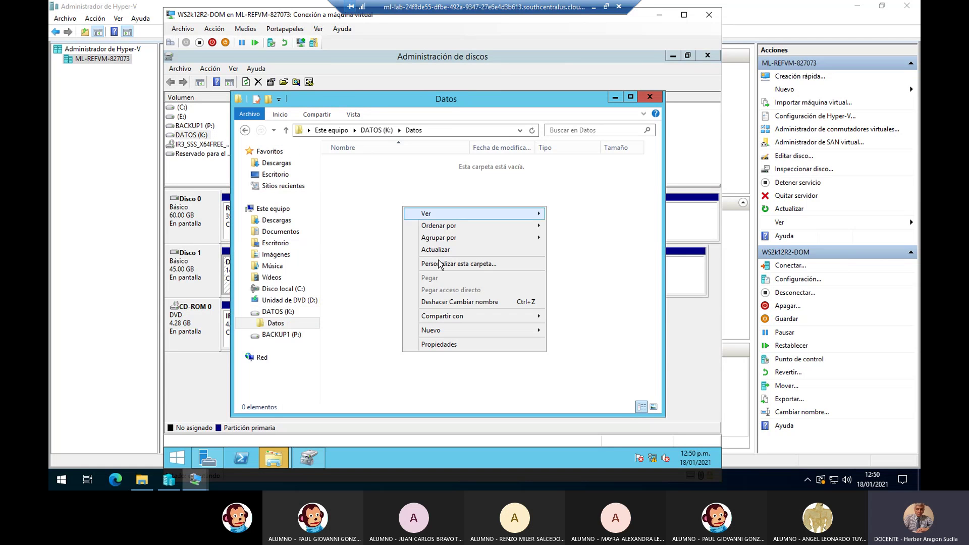
pyautogui.moveTo(443, 335)
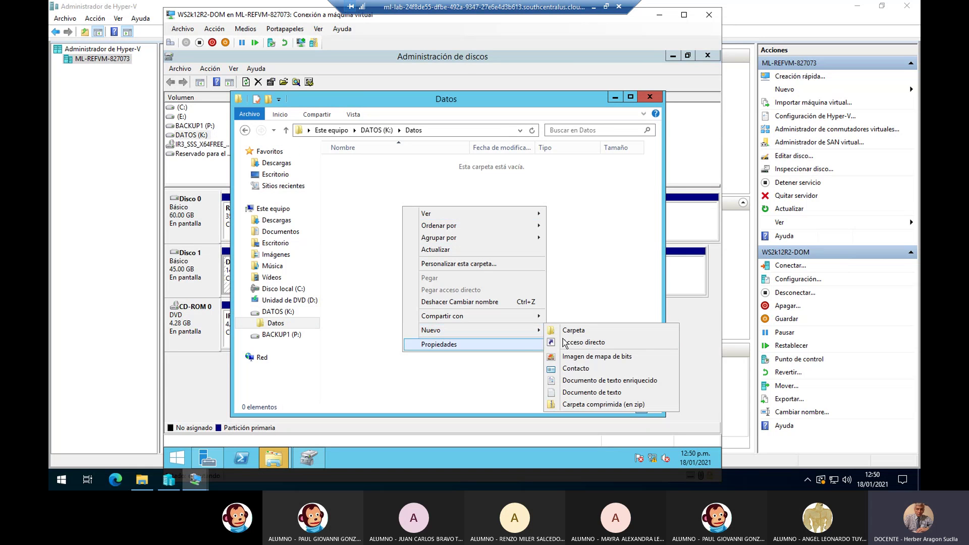
pyautogui.click(585, 393)
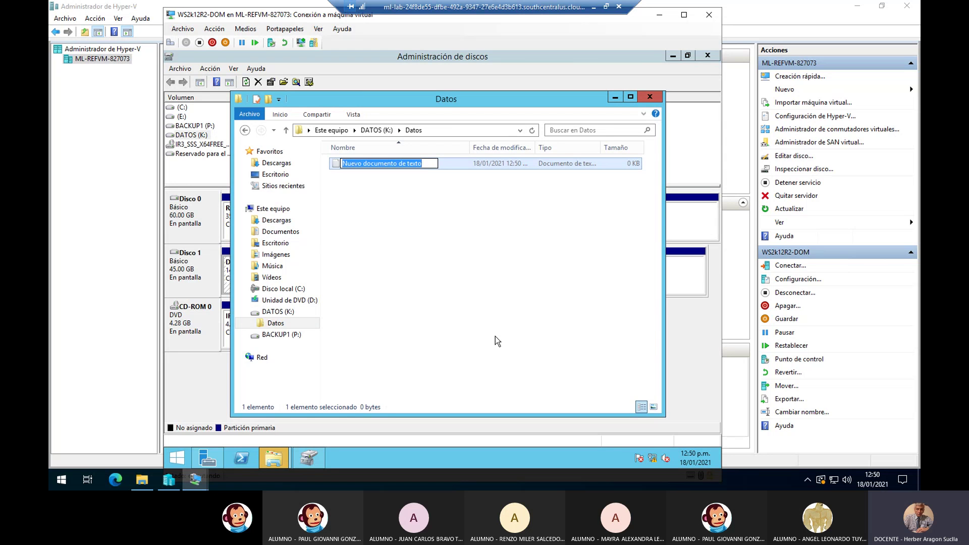
pyautogui.write('Datos de ')
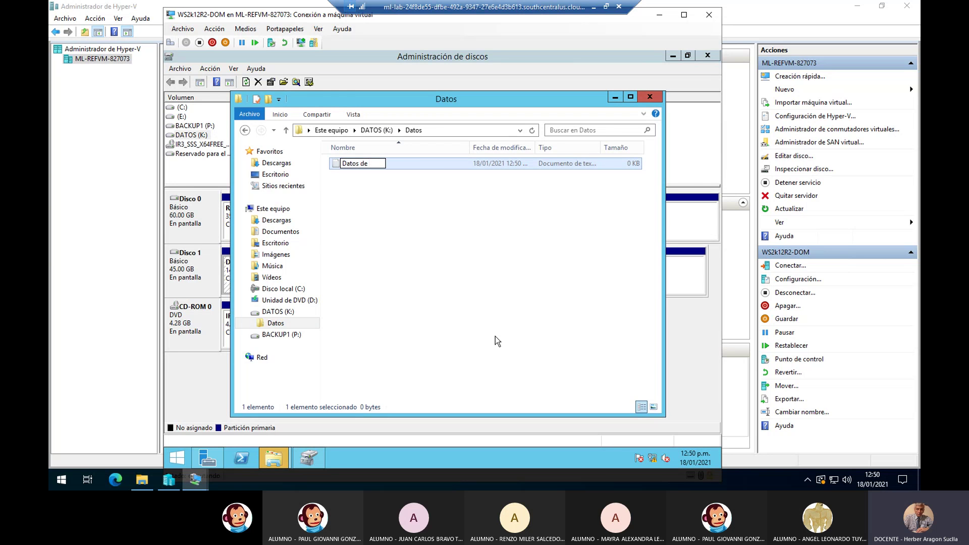
pyautogui.write('prueba')
pyautogui.press('Return')
pyautogui.press('Return')
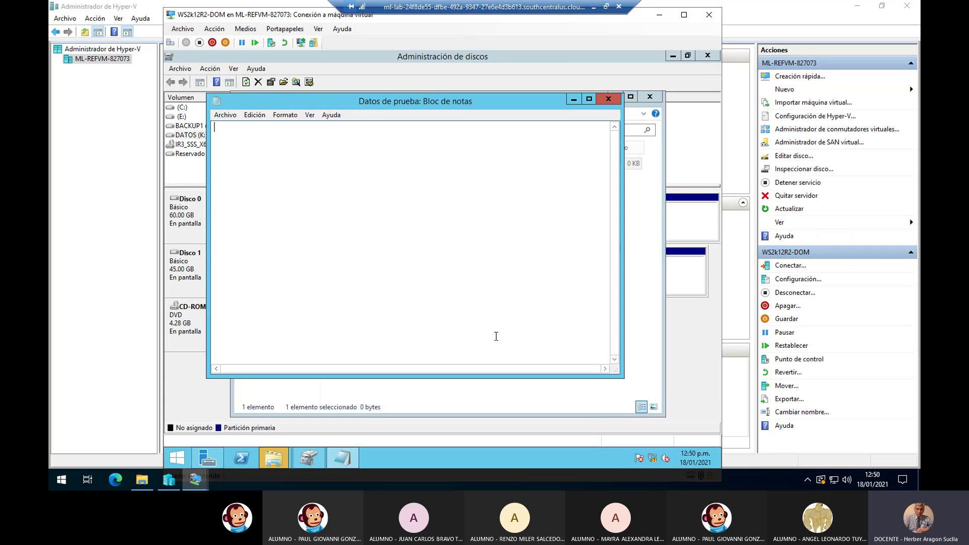
# Enter "Datos para respaldar" in the Datos de prueba document, then close it and save the changes
pyautogui.write('Datos para respaldar')
pyautogui.click(609, 102)
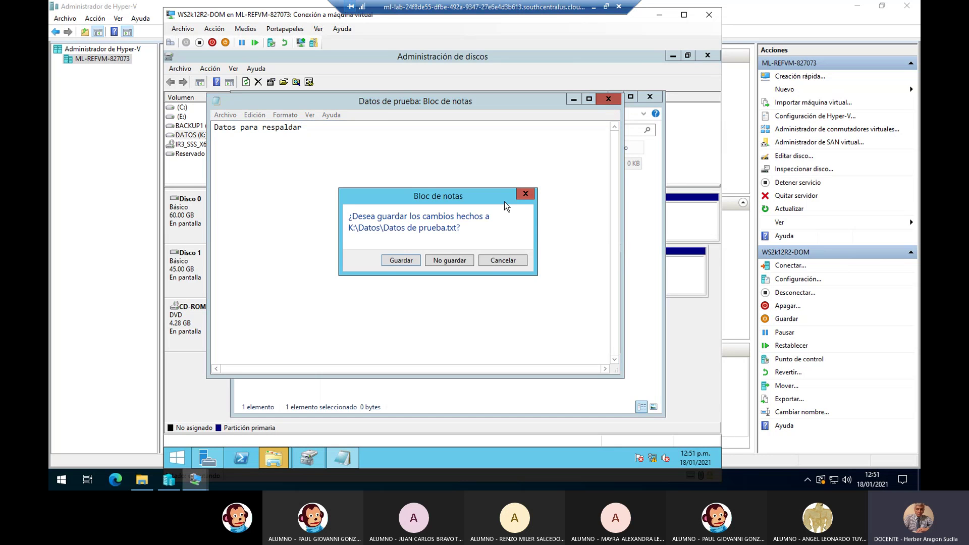
pyautogui.click(406, 262)
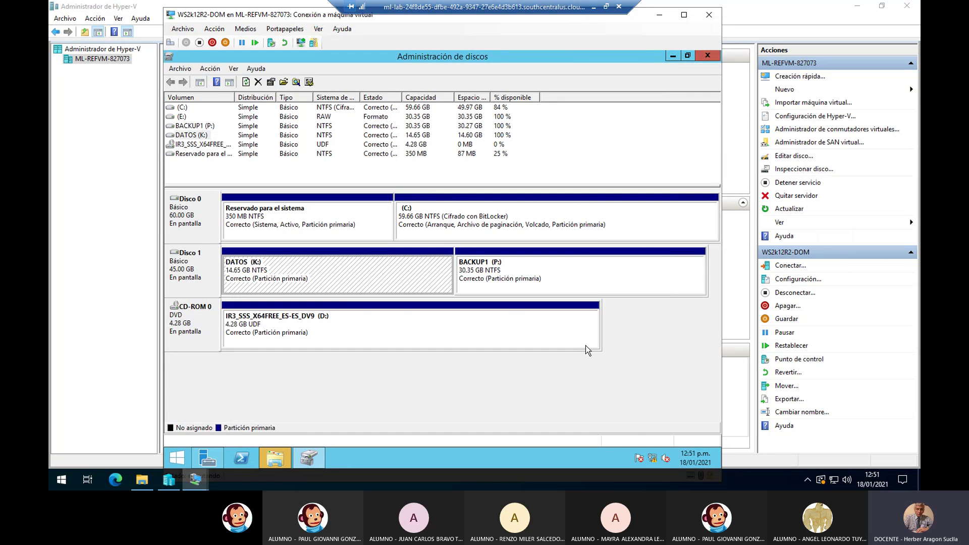
# Explore the DATOS (K:) volume again and rename its Datos folder as "Datos Originales"
pyautogui.rightClick(333, 276)
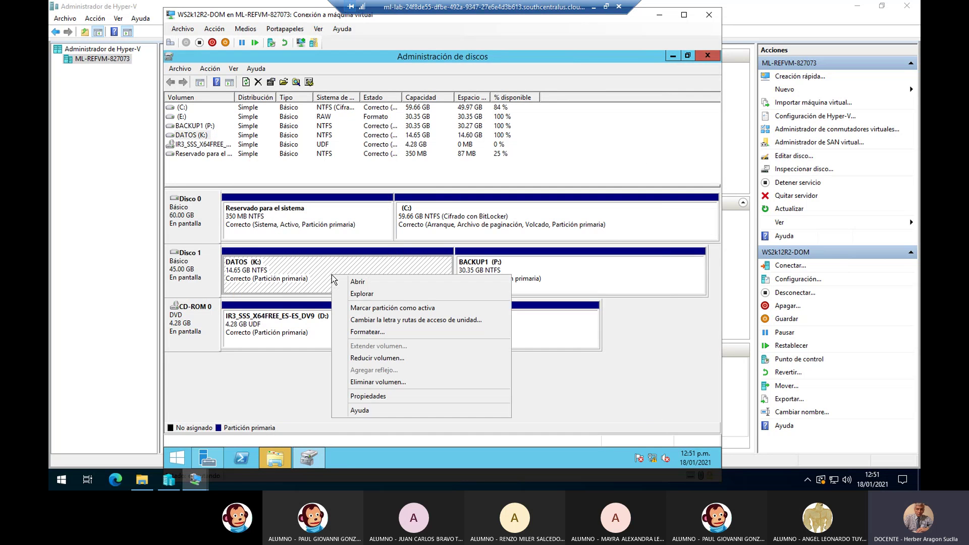
pyautogui.click(355, 293)
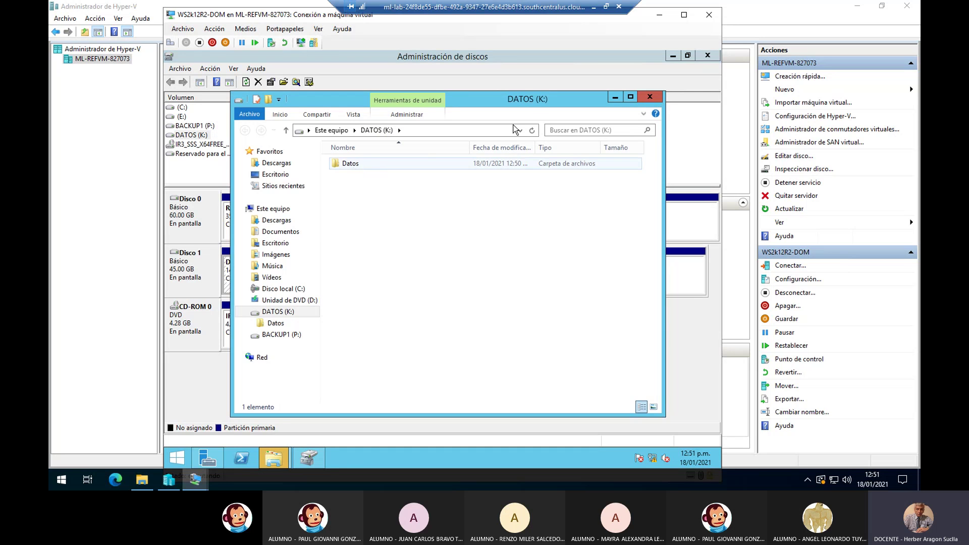
pyautogui.click(360, 164)
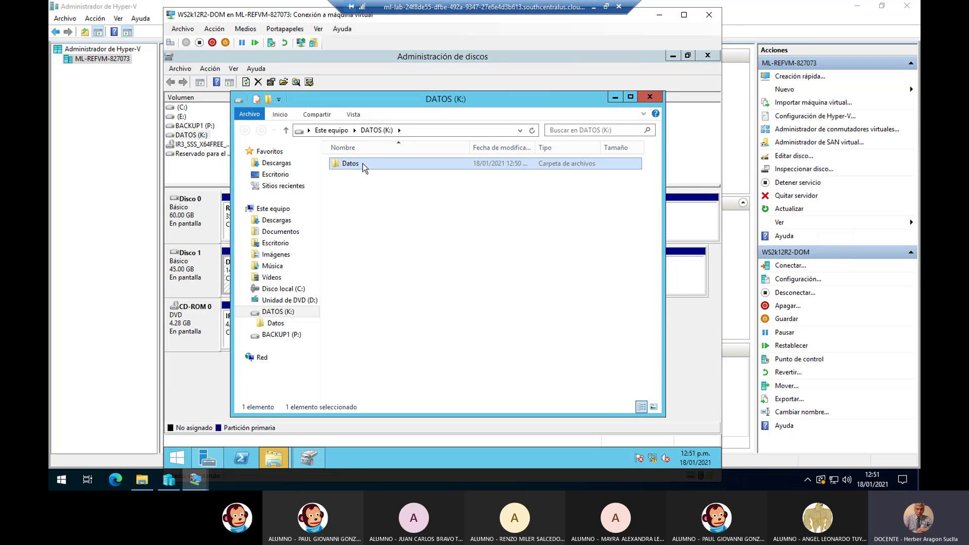
pyautogui.rightClick(365, 168)
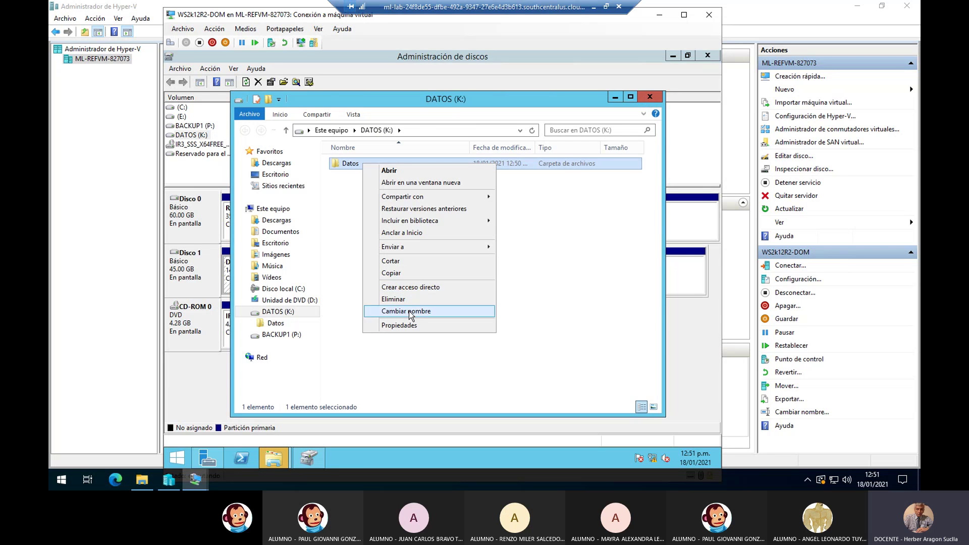
pyautogui.click(410, 311)
pyautogui.click(367, 164)
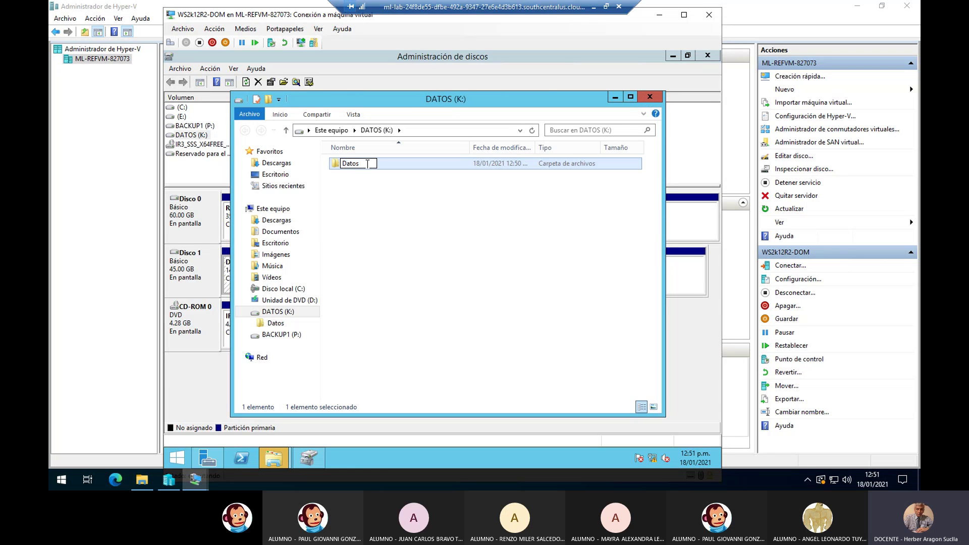
pyautogui.write('Originales')
pyautogui.press('Return')
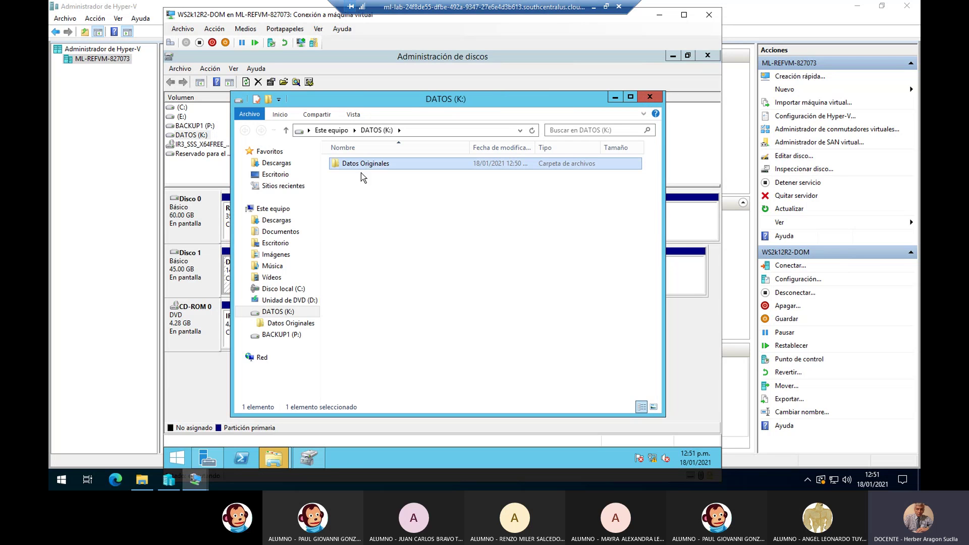
# Check the contents of the Datos de prueba document in the Datos Originales folder and close the document
pyautogui.doubleClick(358, 164)
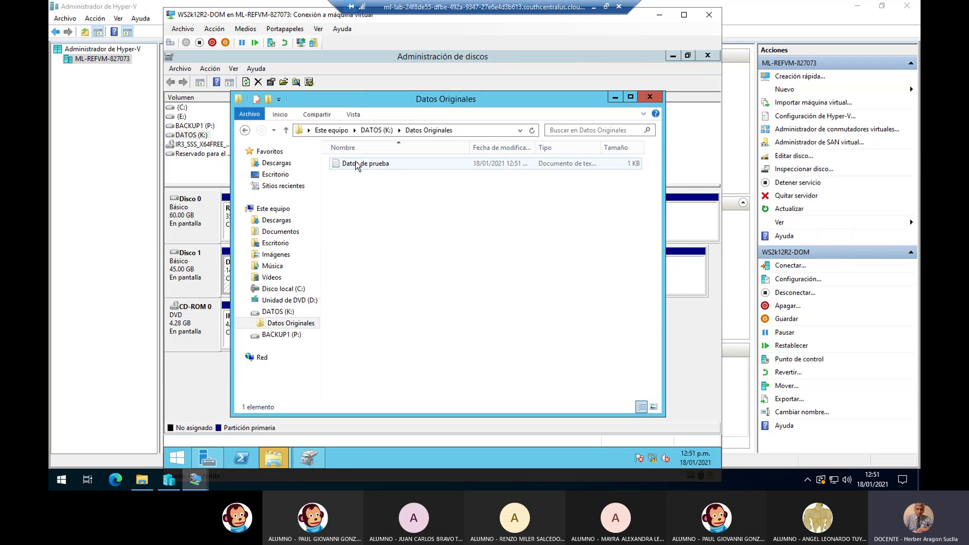
pyautogui.doubleClick(357, 164)
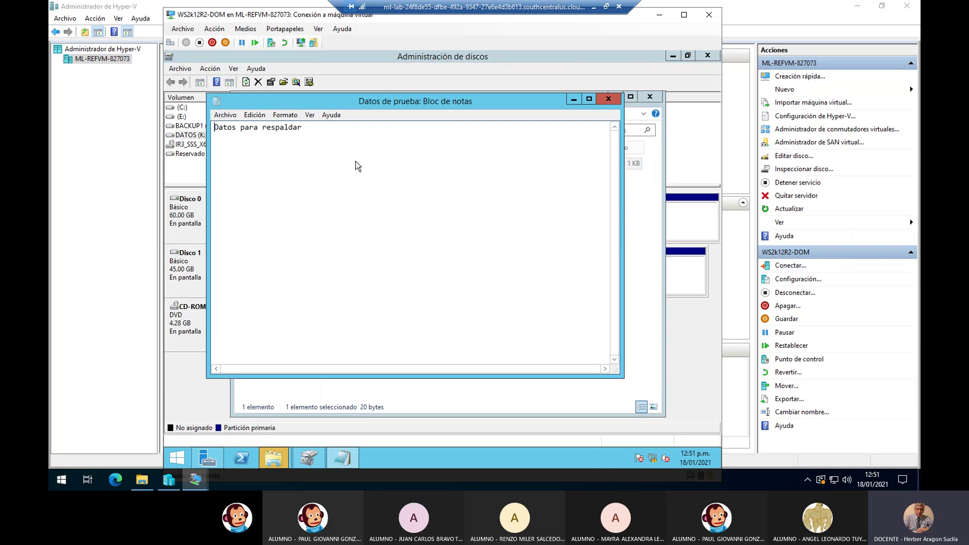
pyautogui.click(609, 101)
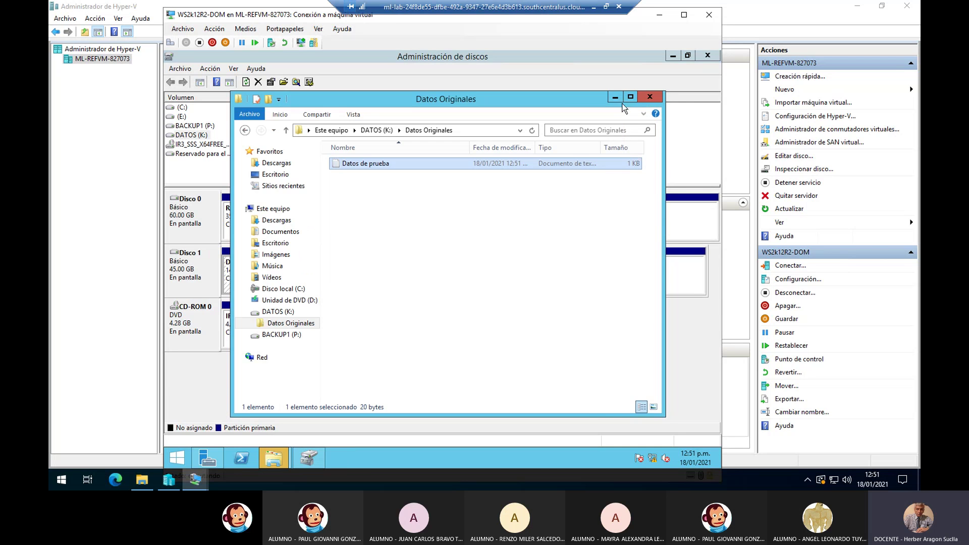
# Close the Datos Originales window, dismiss the request to format drive E:, and close Disk Management
pyautogui.click(651, 97)
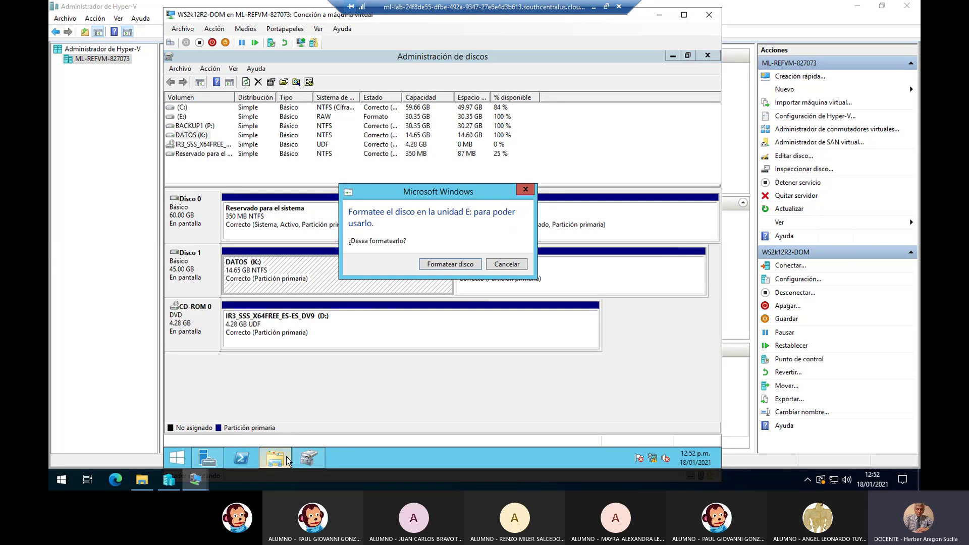
pyautogui.click(522, 190)
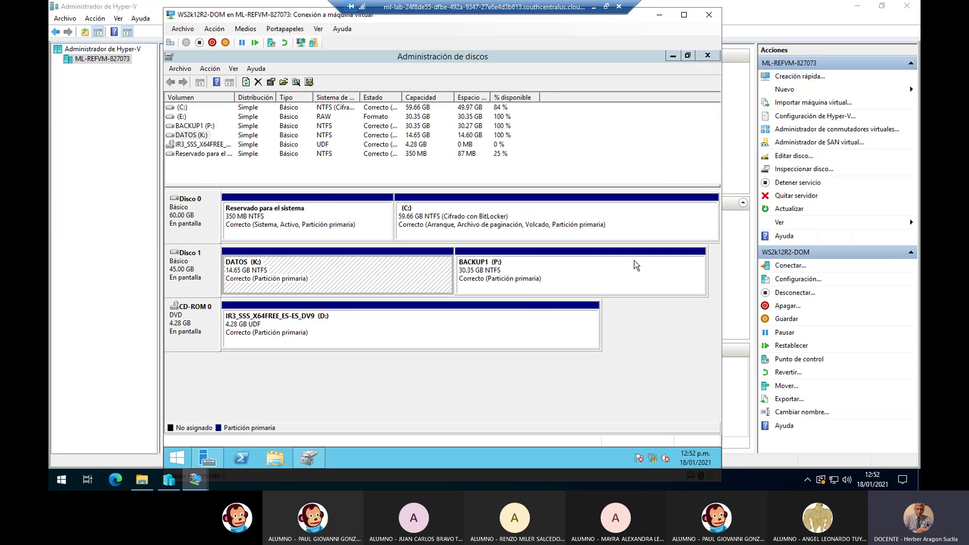
pyautogui.click(707, 56)
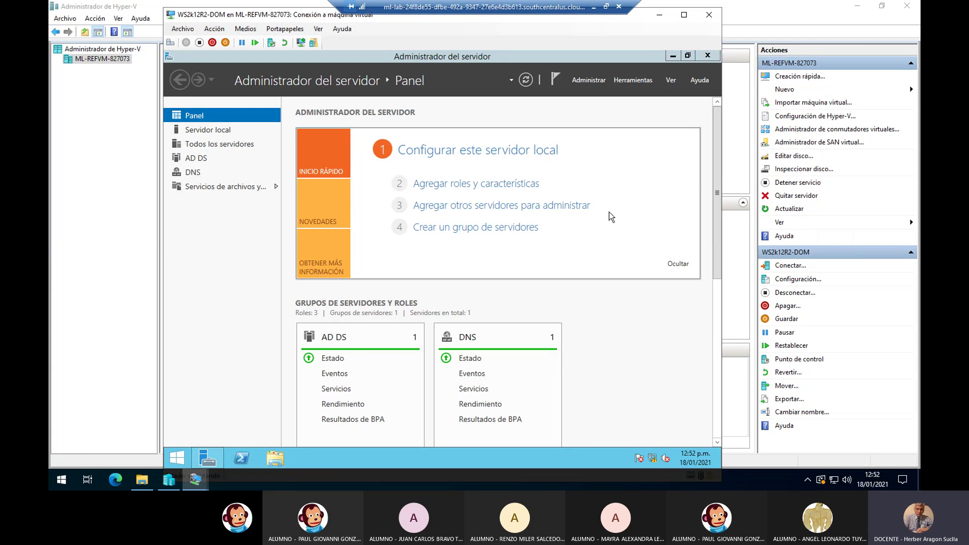
# Open Copias de seguridad de Windows Server, read the local backup notice across its full width, and minimize the console
pyautogui.click(622, 81)
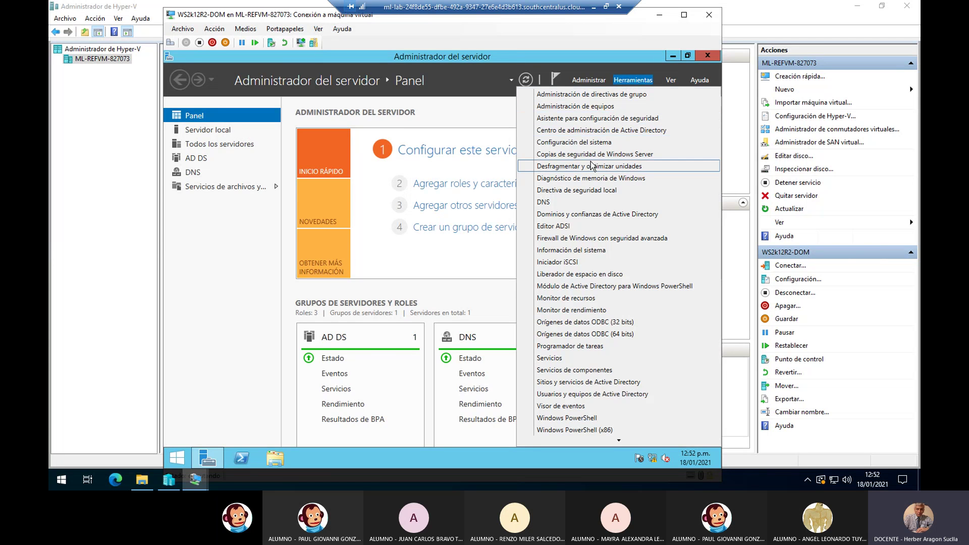
pyautogui.click(668, 152)
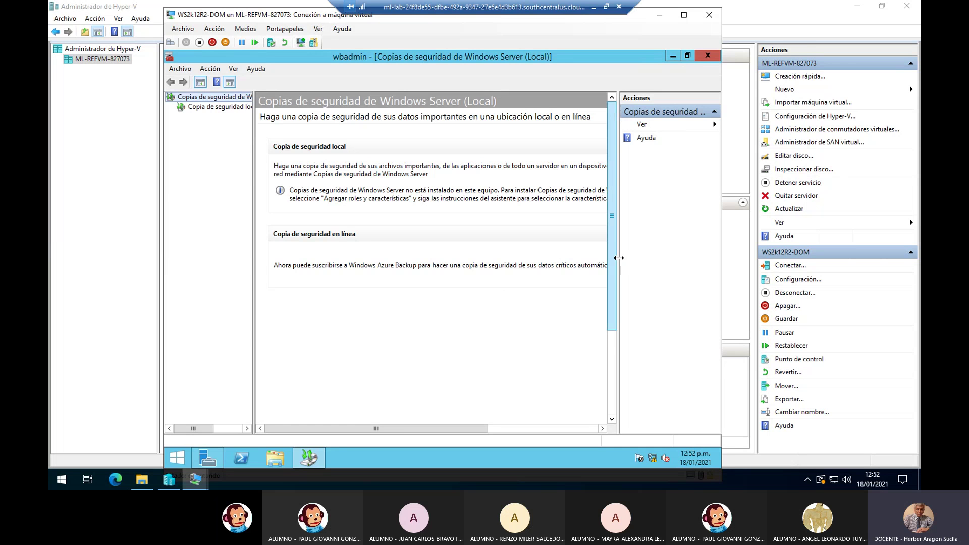
pyautogui.click(684, 15)
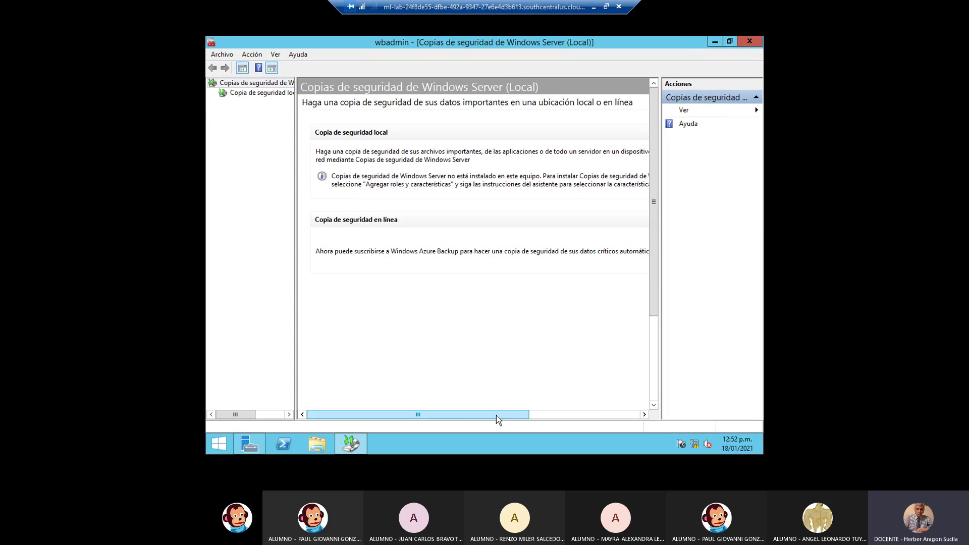
pyautogui.moveTo(497, 417); pyautogui.dragTo(542, 423)
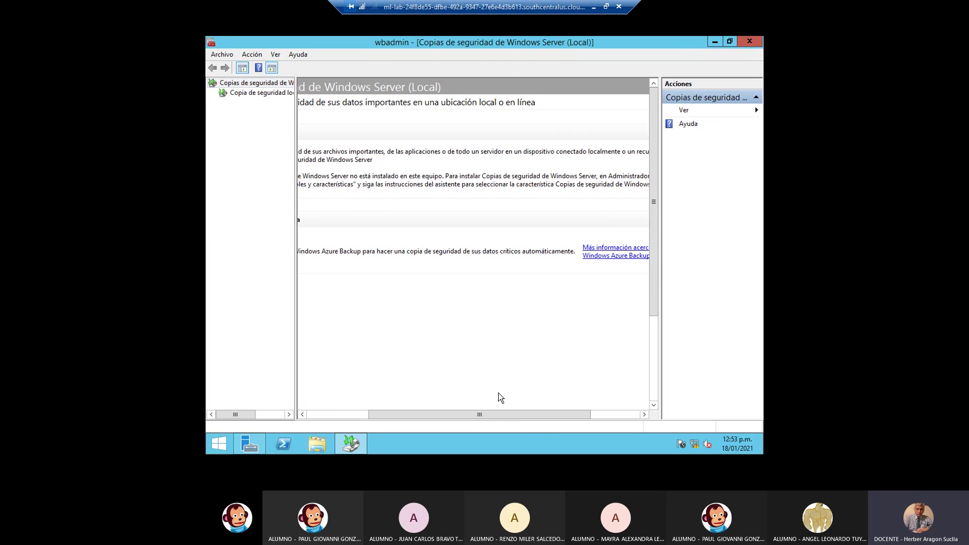
pyautogui.moveTo(545, 419); pyautogui.dragTo(380, 424)
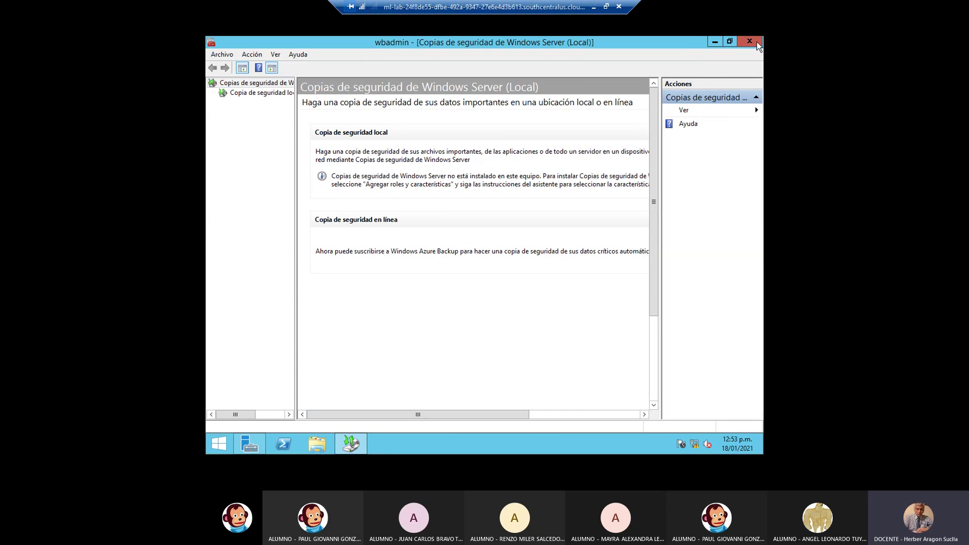
pyautogui.click(716, 42)
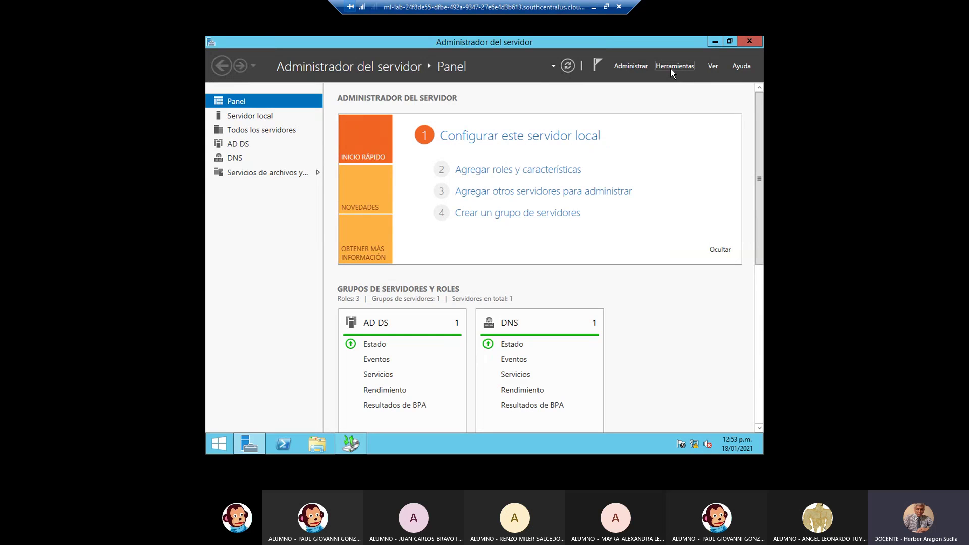
# Start adding roles and features with a feature- or role-based installation on the WS2k12R2-DOM server, selecting no additional server roles
pyautogui.click(632, 66)
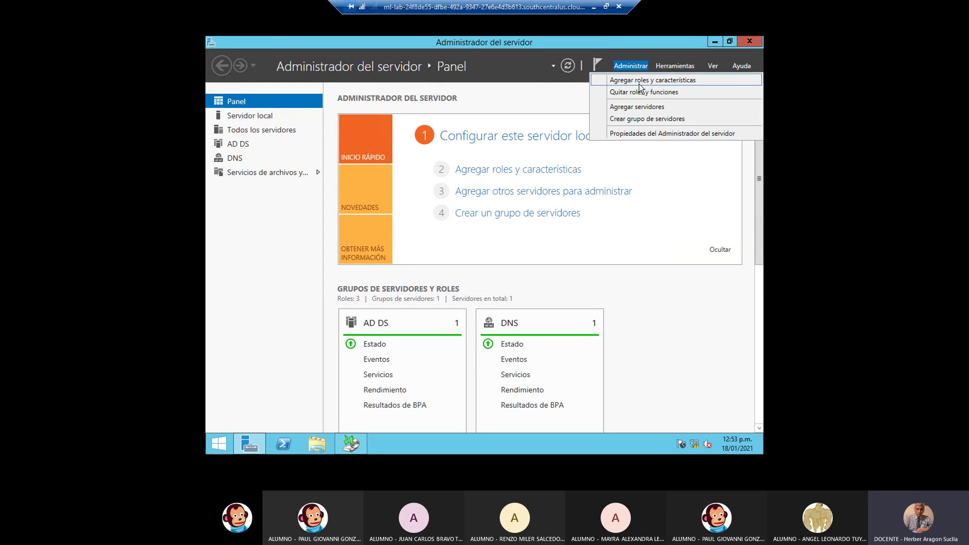
pyautogui.click(640, 82)
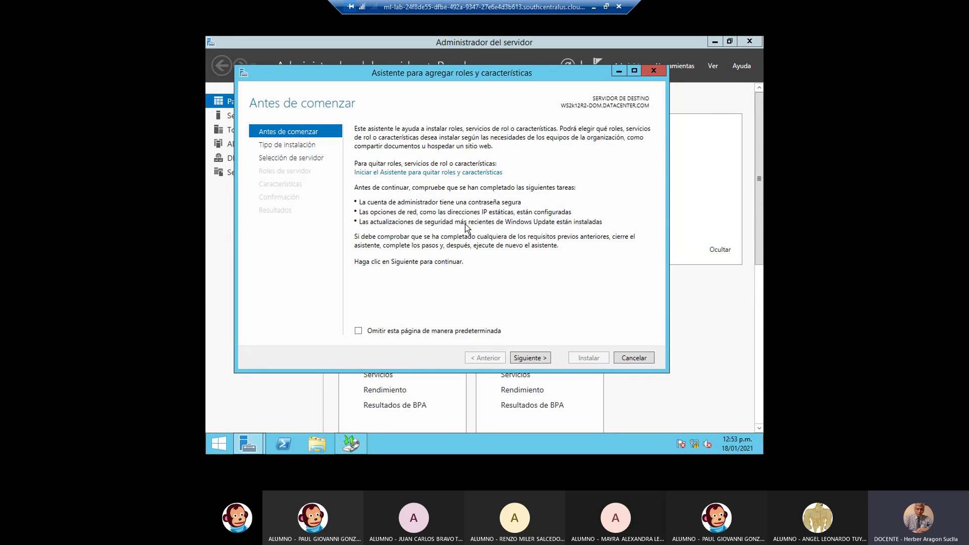
pyautogui.click(529, 357)
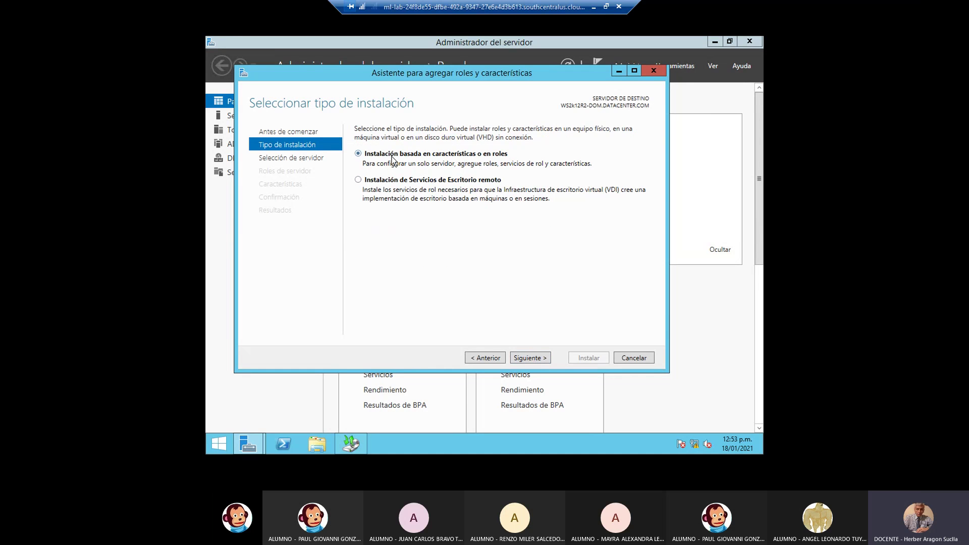
pyautogui.click(531, 358)
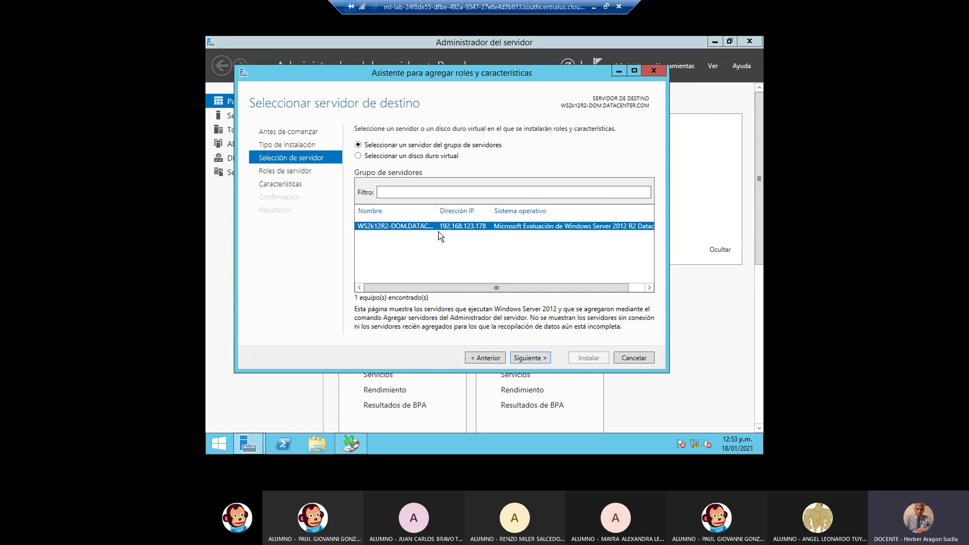
pyautogui.click(531, 358)
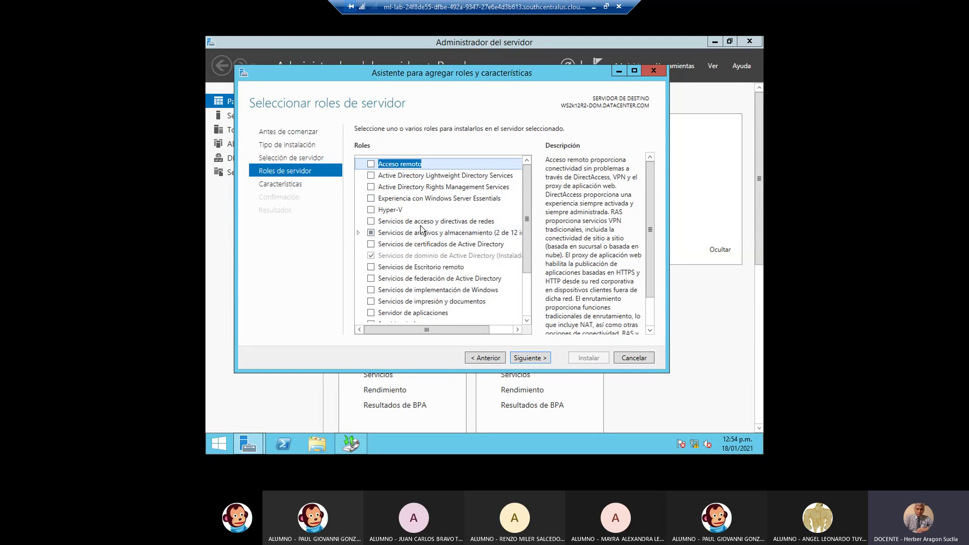
pyautogui.moveTo(529, 222); pyautogui.dragTo(532, 277)
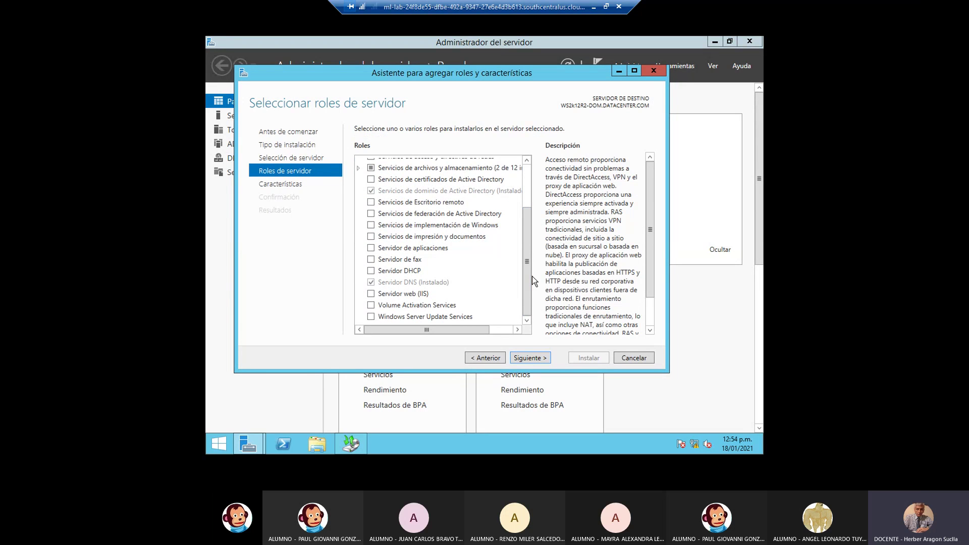
pyautogui.moveTo(528, 277); pyautogui.dragTo(537, 220)
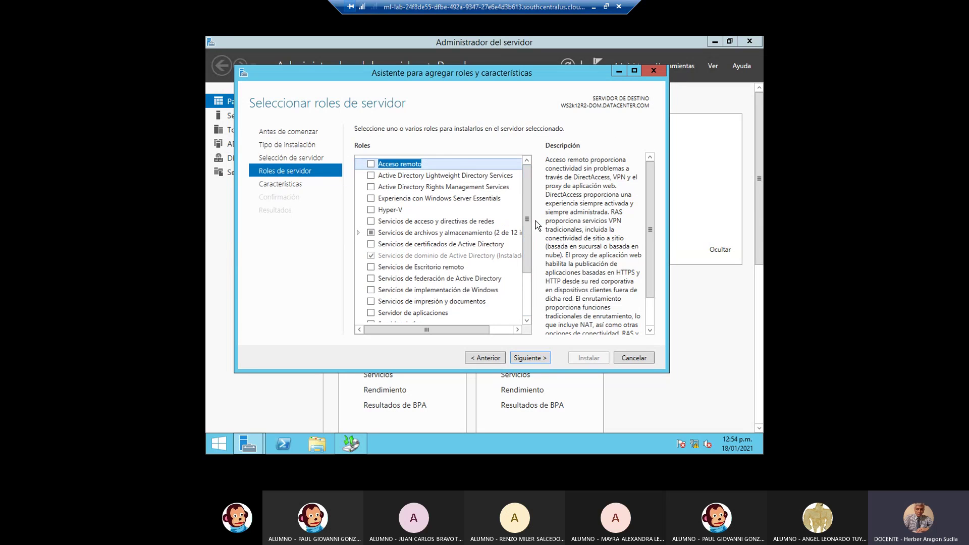
pyautogui.click(527, 359)
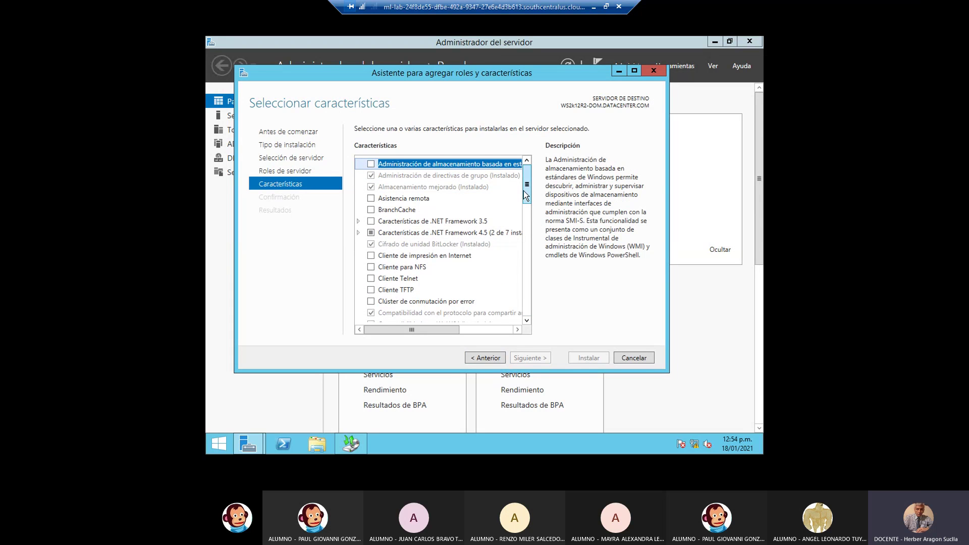
# Select the Copias de seguridad de Windows Server feature for installation
pyautogui.moveTo(526, 198); pyautogui.dragTo(526, 212)
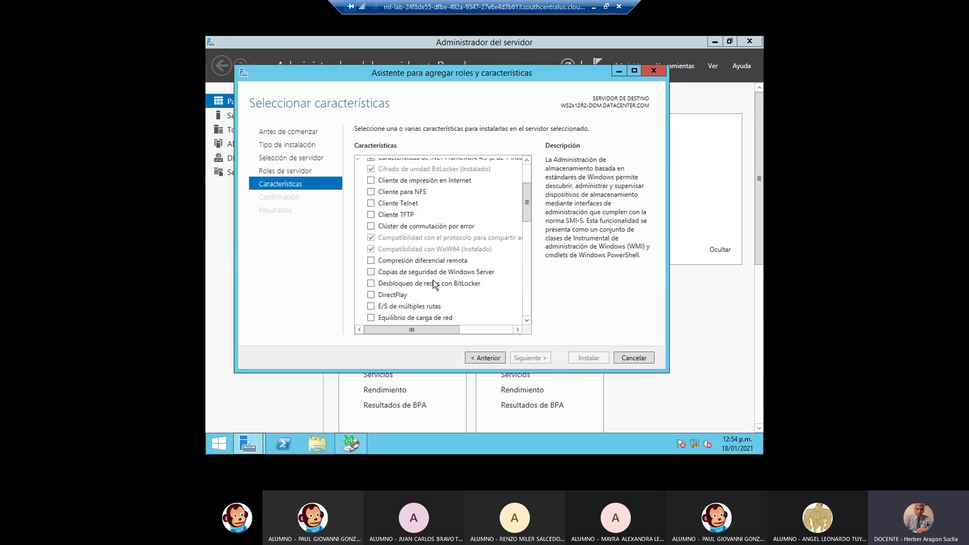
pyautogui.click(413, 276)
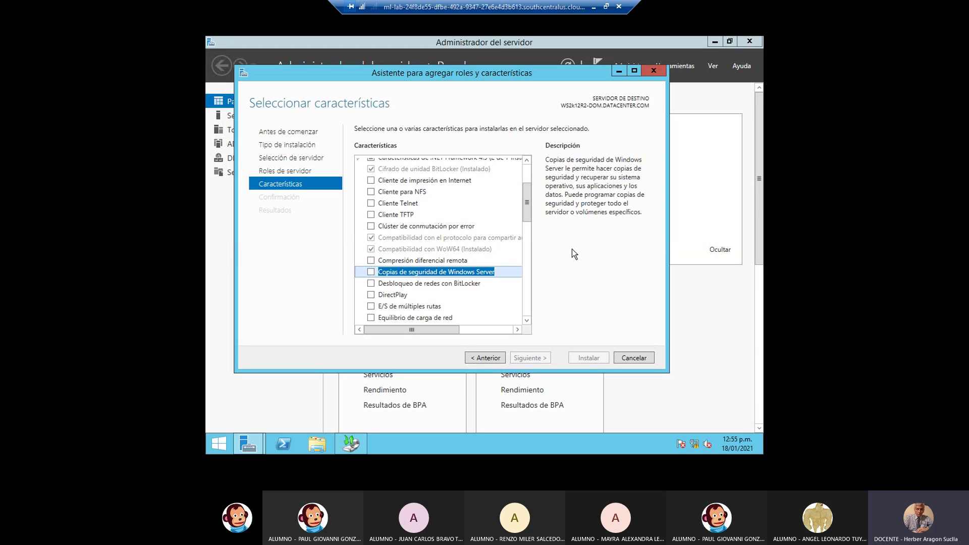
pyautogui.click(371, 272)
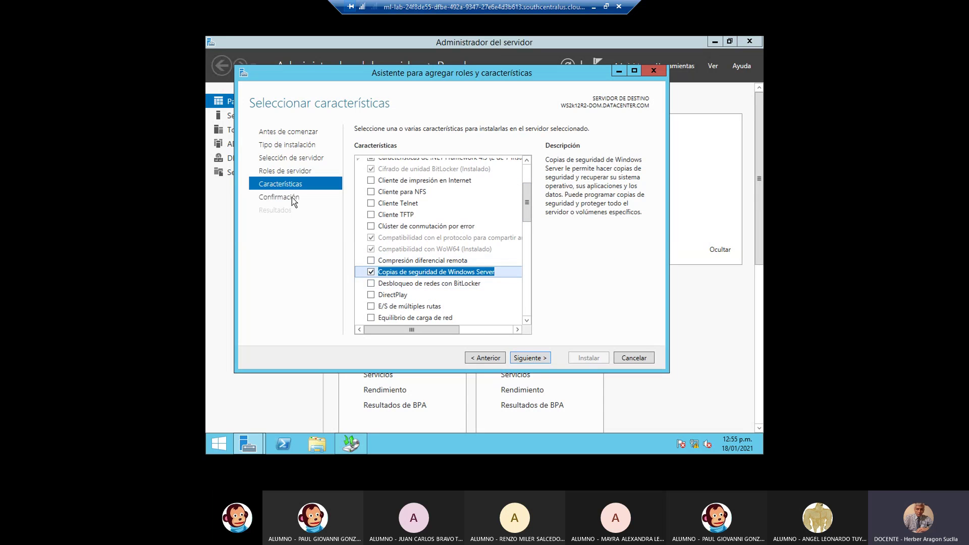
# Install the selected backup feature without automatic restart, close the wizard, and review the server's installation notification
pyautogui.click(542, 359)
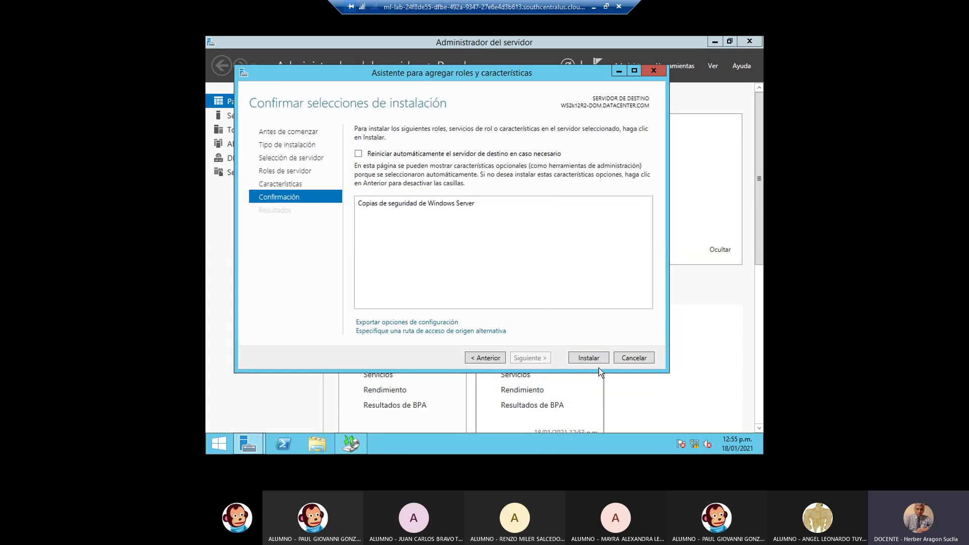
pyautogui.click(589, 358)
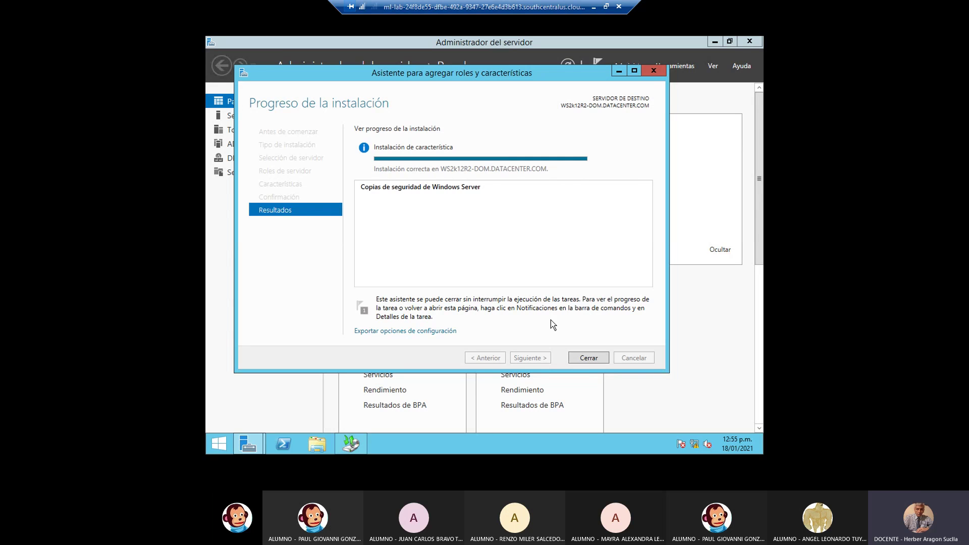
pyautogui.click(589, 358)
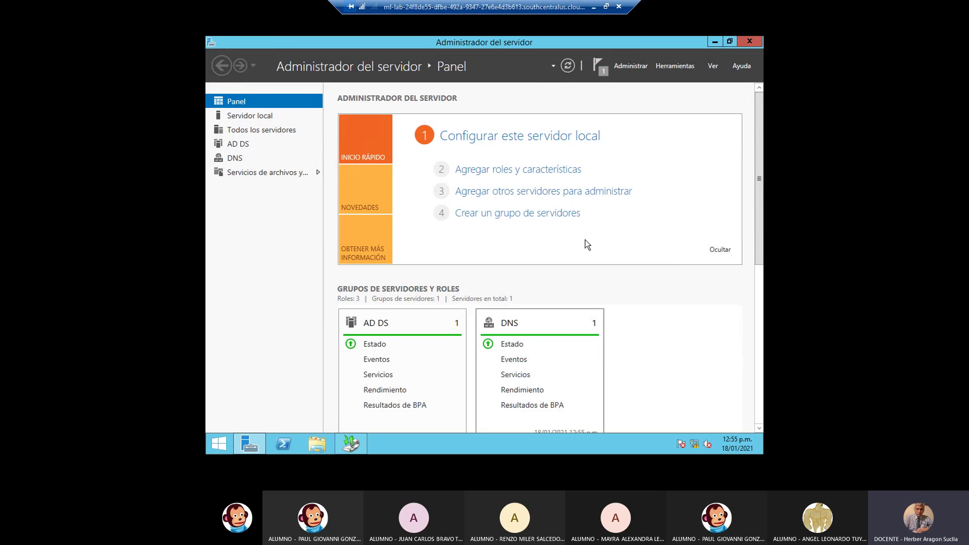
pyautogui.click(597, 64)
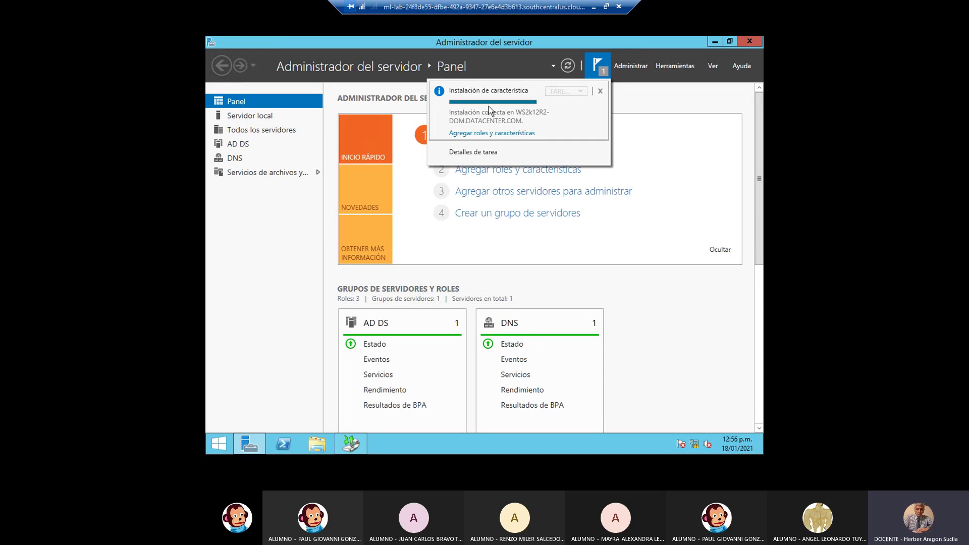
# Refresh the server dashboard to recheck the feature installation notification, and return to the Copias de seguridad de Windows Server console
pyautogui.click(568, 67)
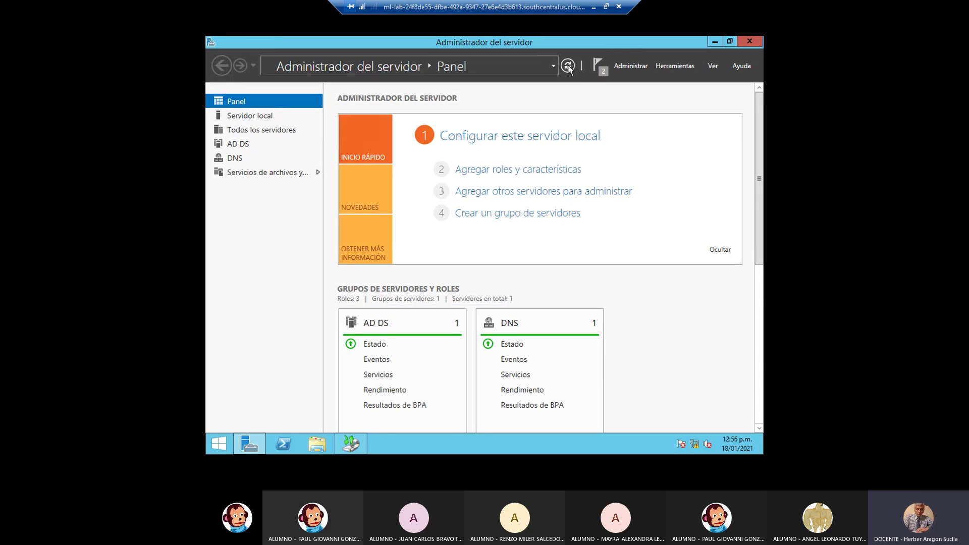
pyautogui.click(596, 61)
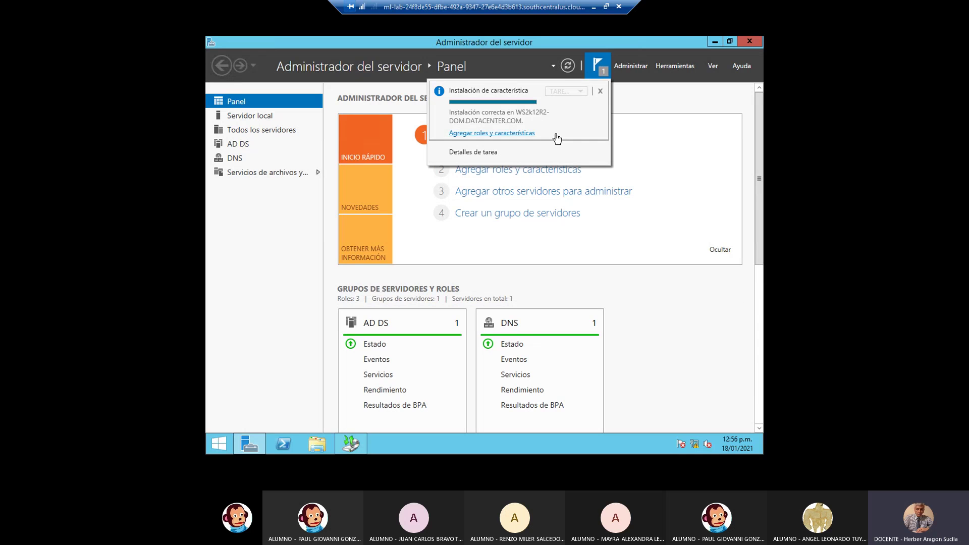
pyautogui.click(352, 445)
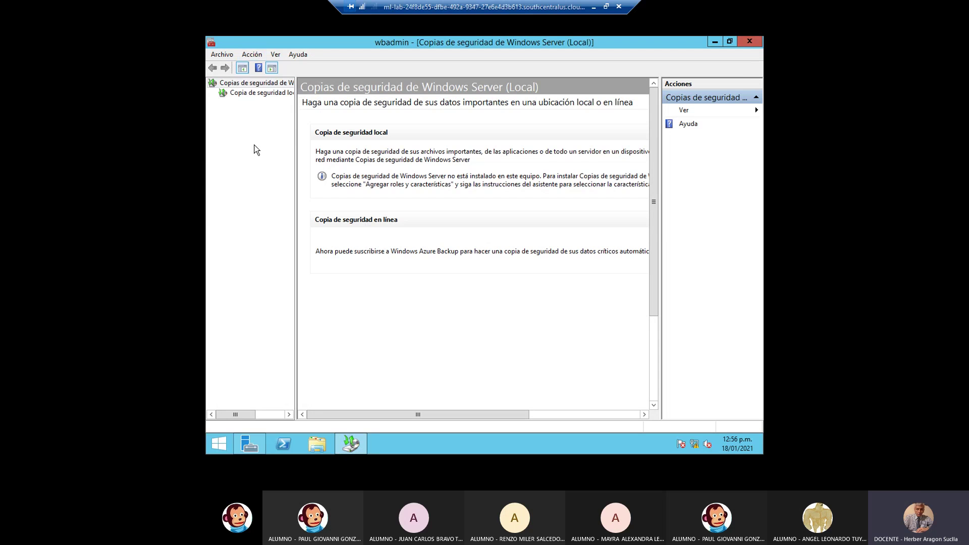
pyautogui.click(249, 55)
pyautogui.moveTo(278, 58)
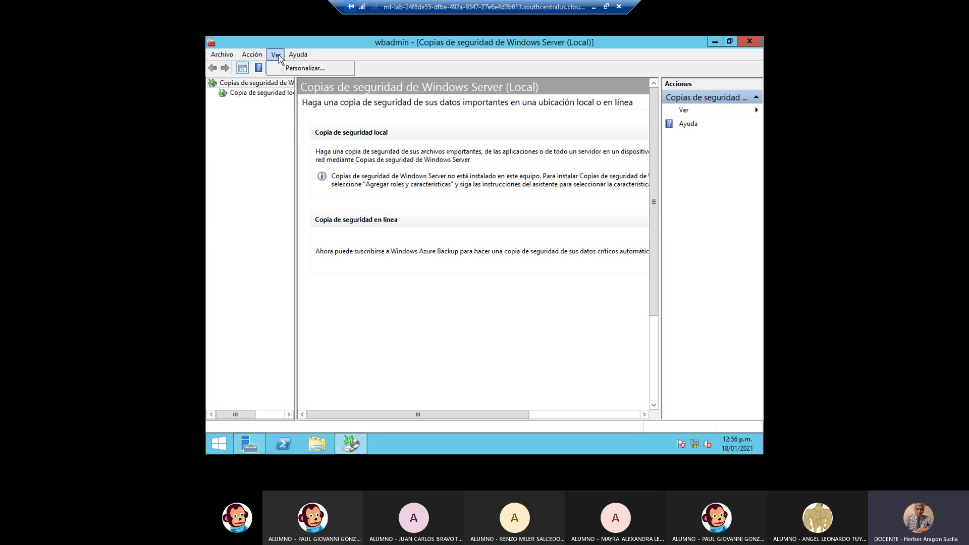
pyautogui.click(435, 278)
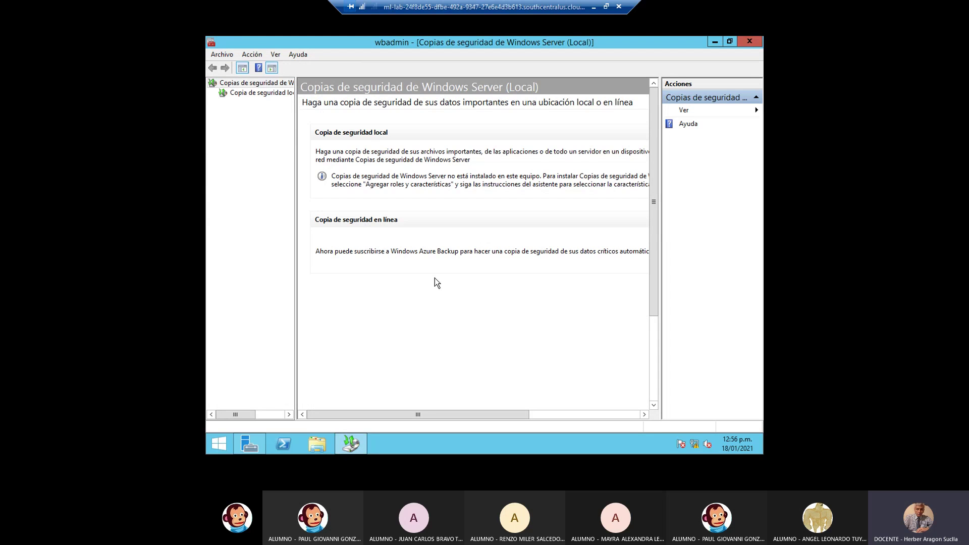
# Open Copia de seguridad local and examine its notice, messages, and backup status sections across their full width
pyautogui.click(244, 93)
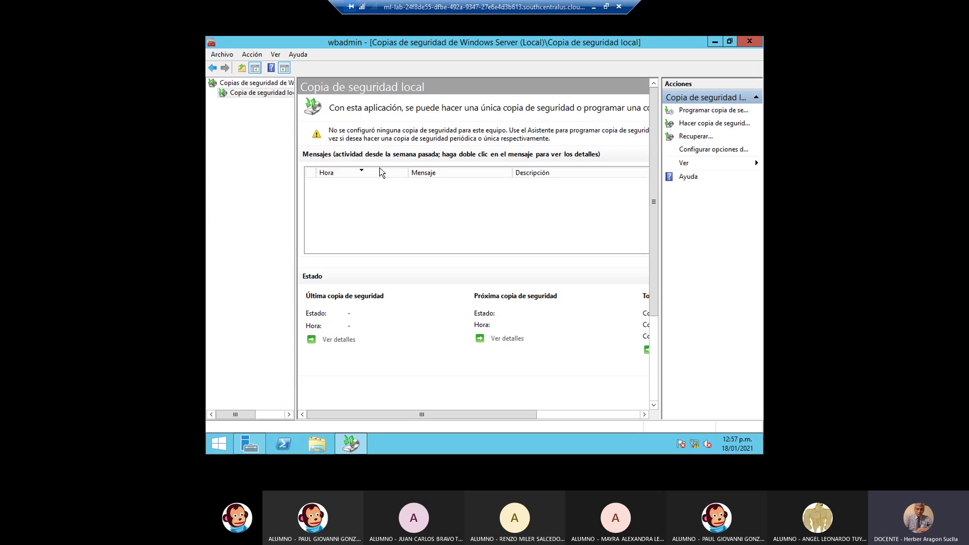
pyautogui.moveTo(454, 414); pyautogui.dragTo(551, 415)
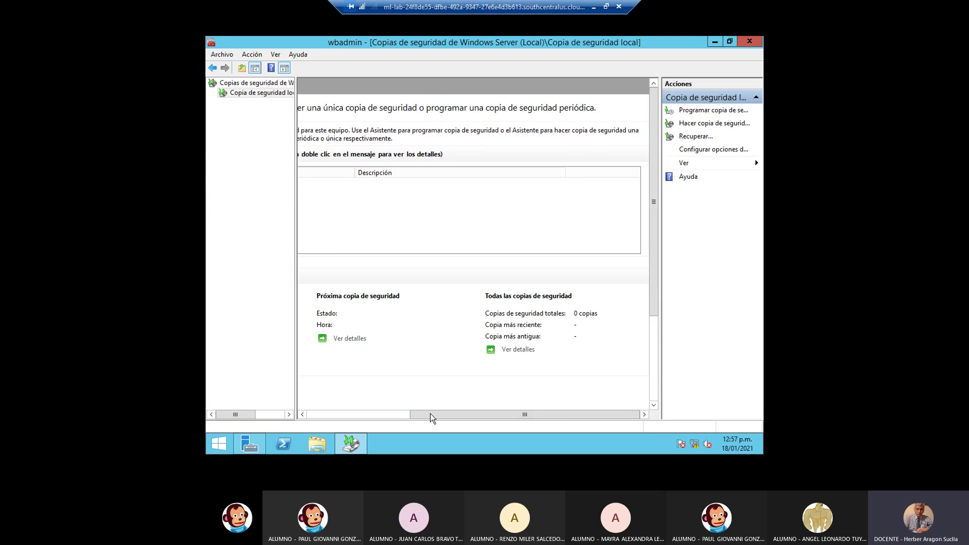
pyautogui.moveTo(430, 413); pyautogui.dragTo(310, 422)
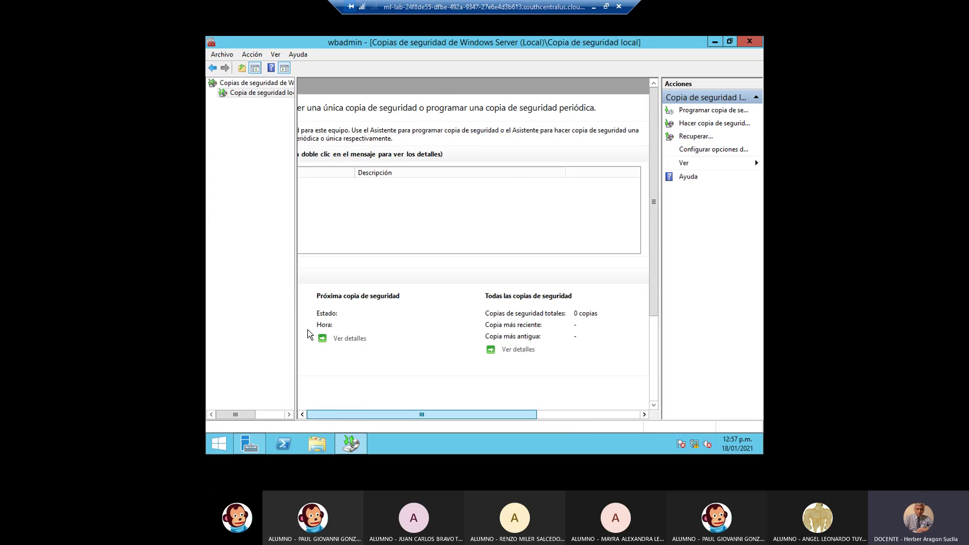